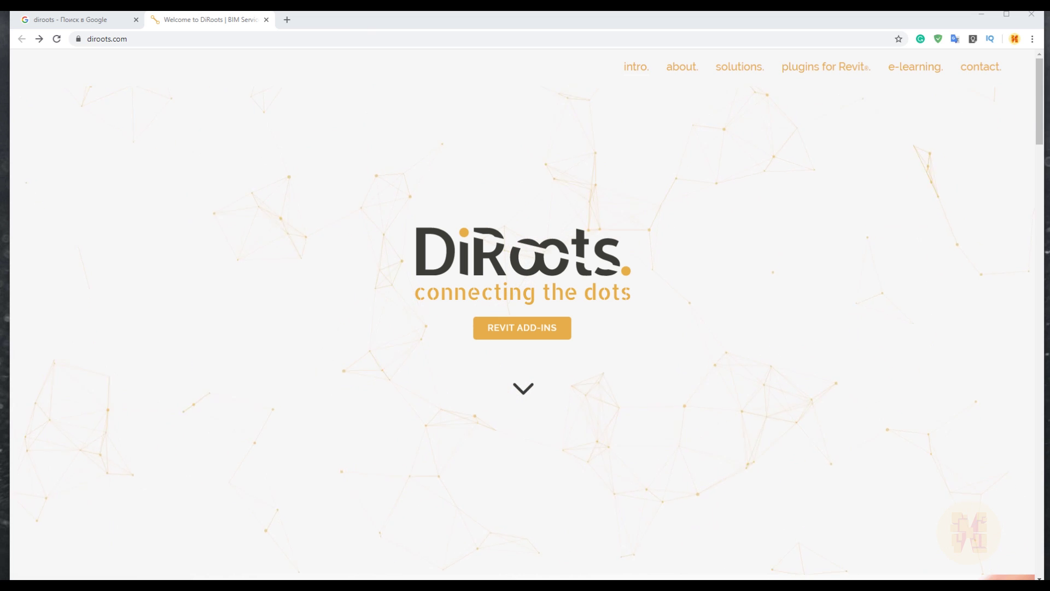
Open the ProSheets plugin page from the DiRoots Revit add-ins list and start its free download
left_click(513, 335)
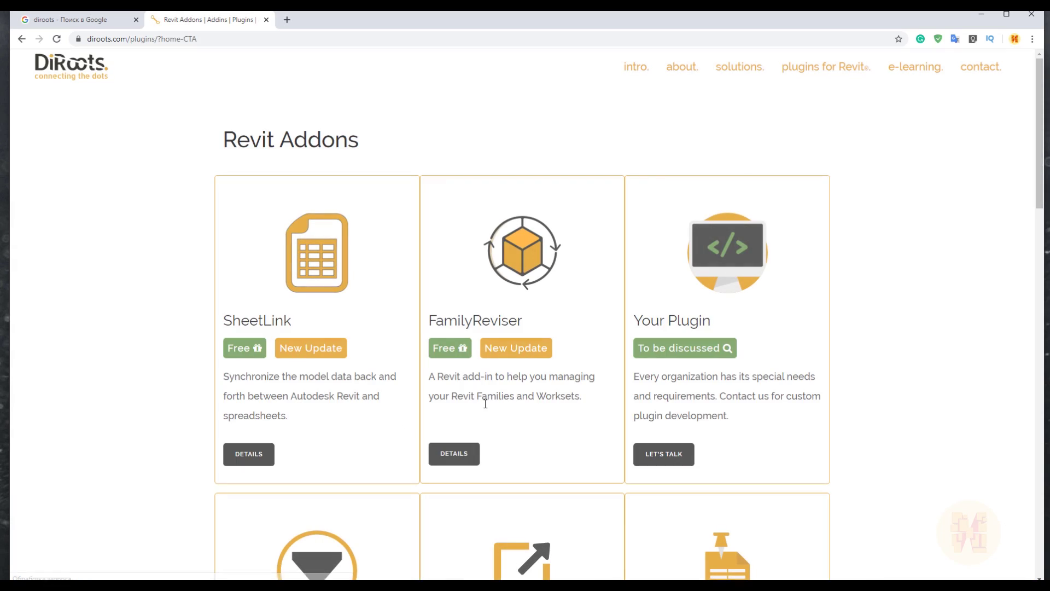
scroll(487, 400, "down", 4)
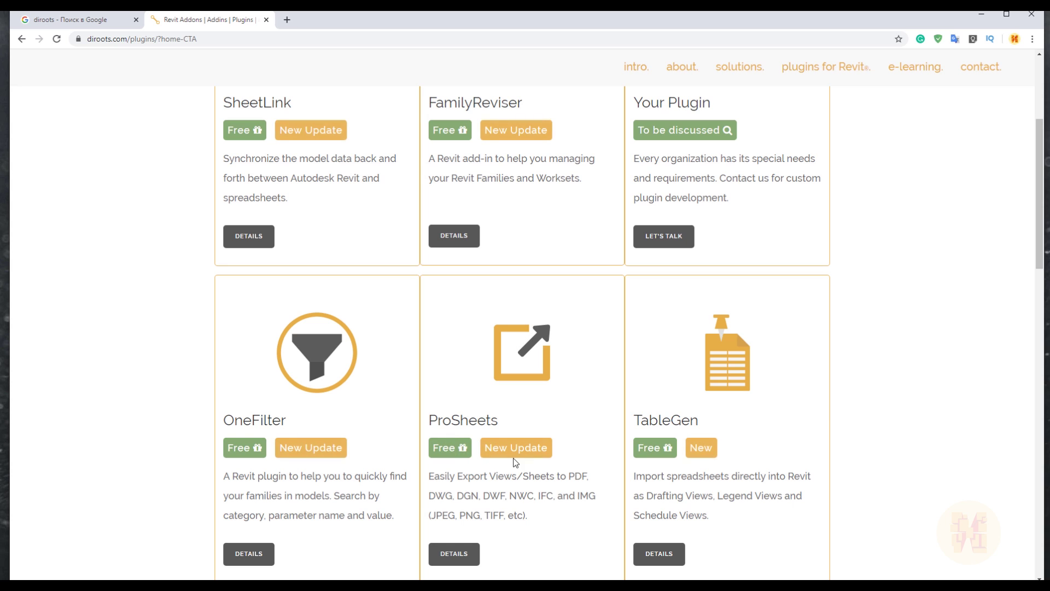
scroll(515, 427, "down", 2)
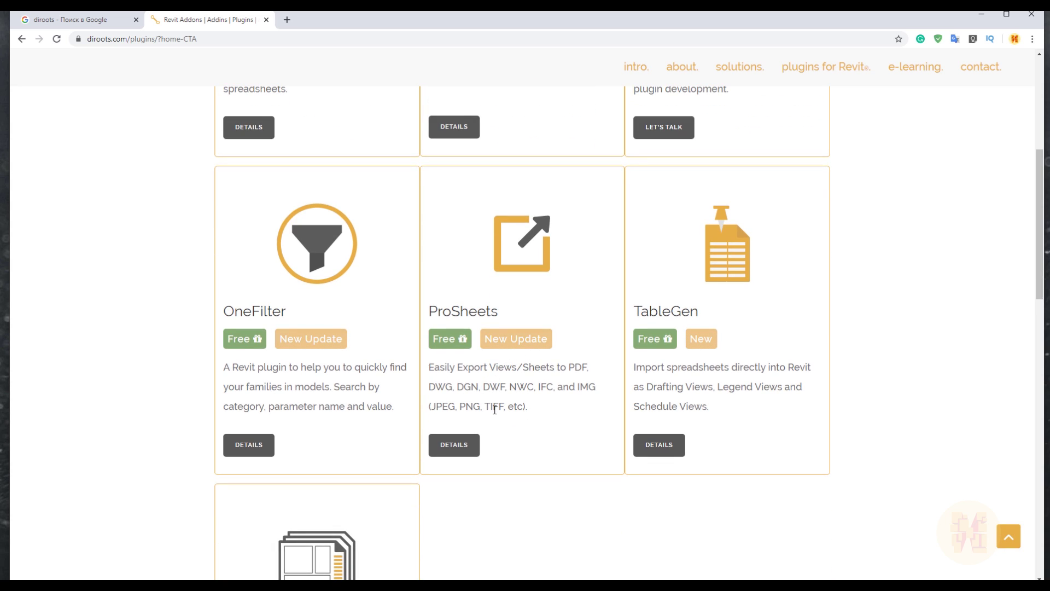
left_click(456, 453)
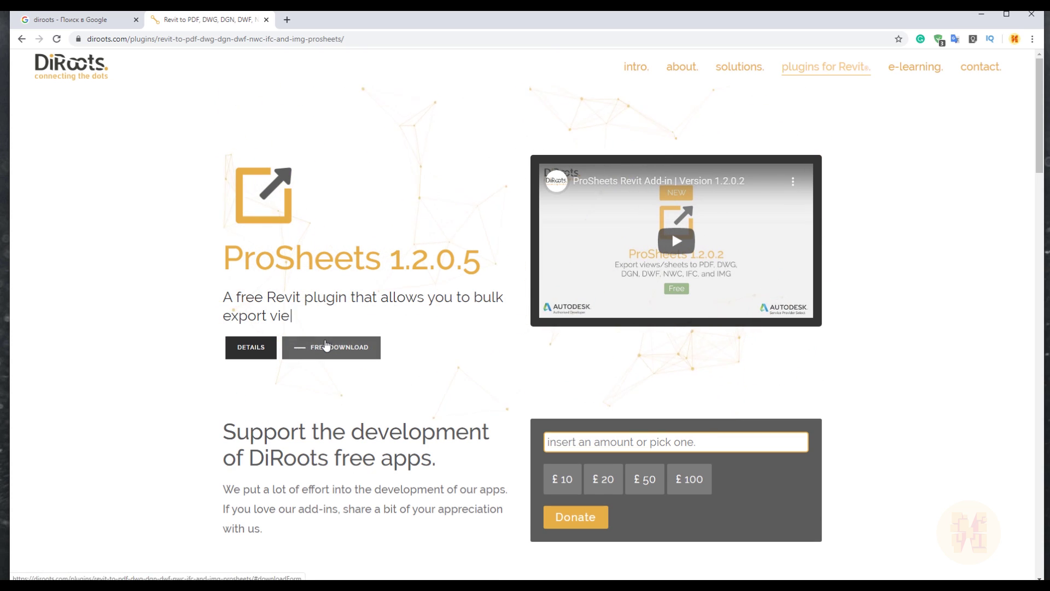
left_click(326, 348)
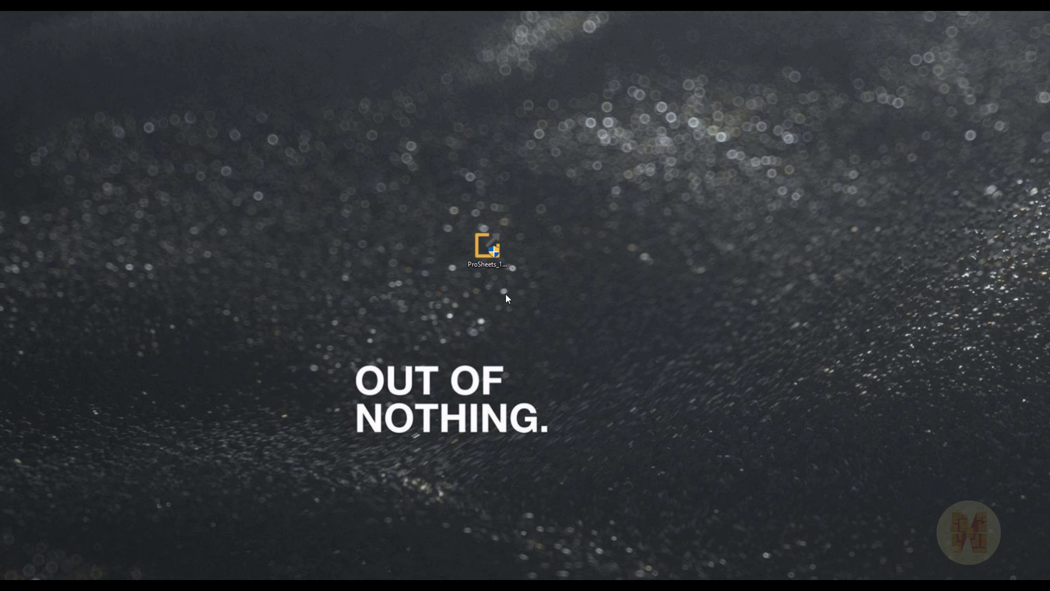
Run the ProSheets 1.2.0.5 installer from the desktop, install the add-in with the terms accepted, and finish the setup
left_click(486, 262)
double_click(486, 263)
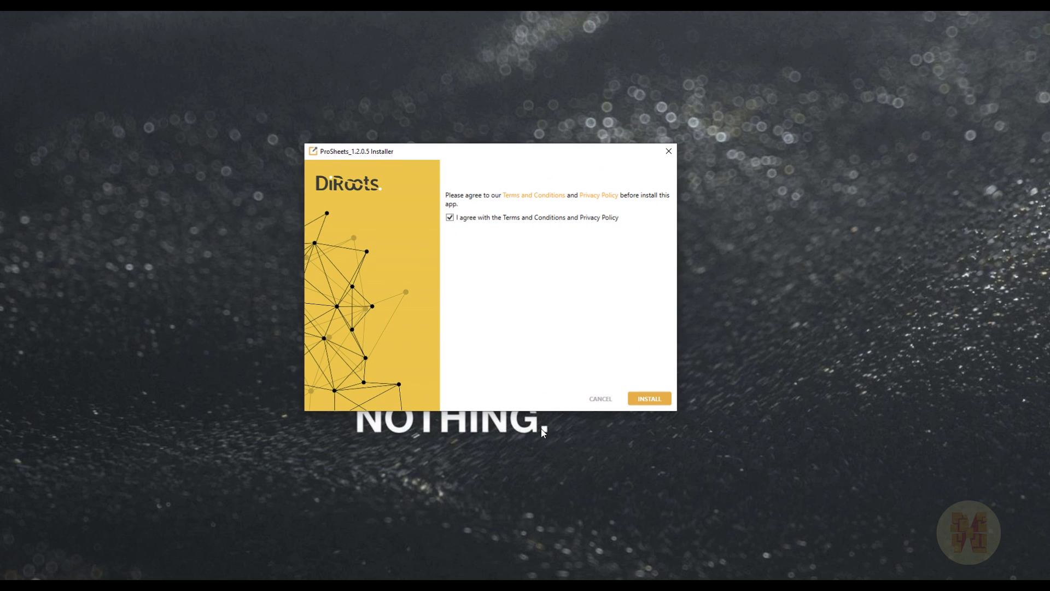
key("Return")
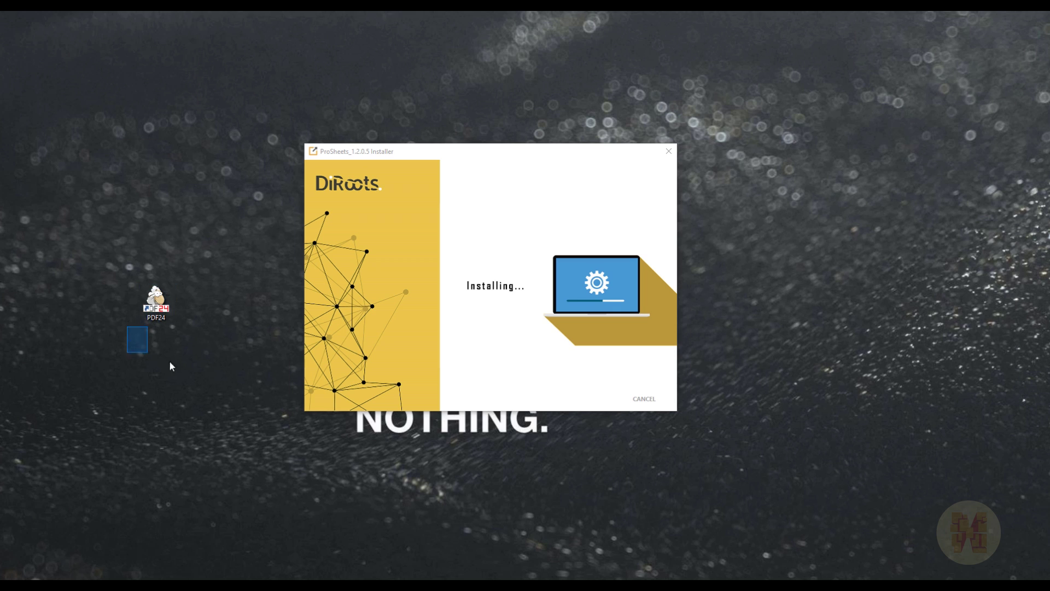
left_click_drag(115, 278, 223, 373)
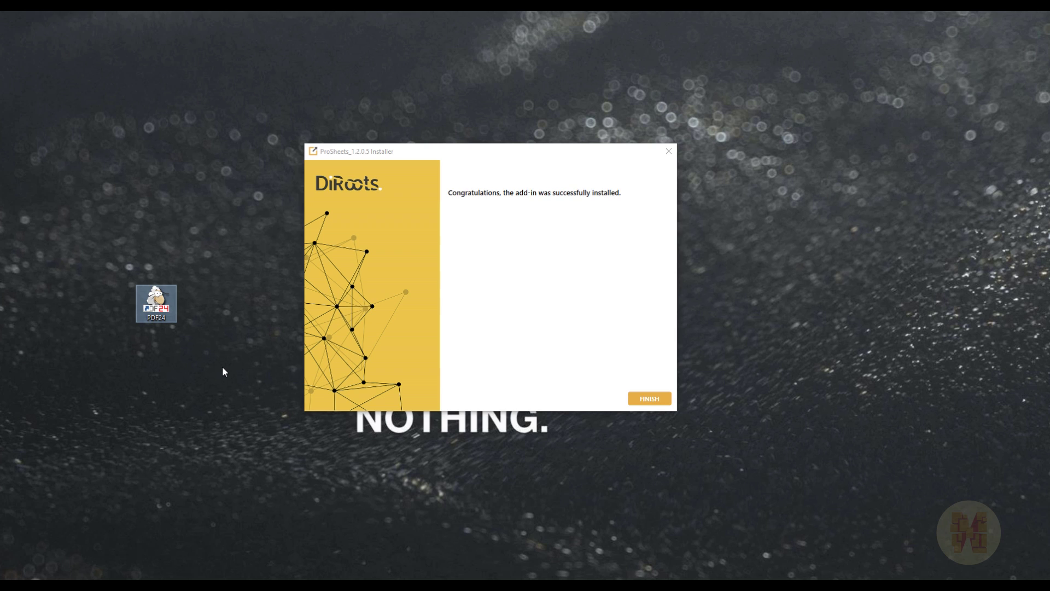
left_click(485, 154)
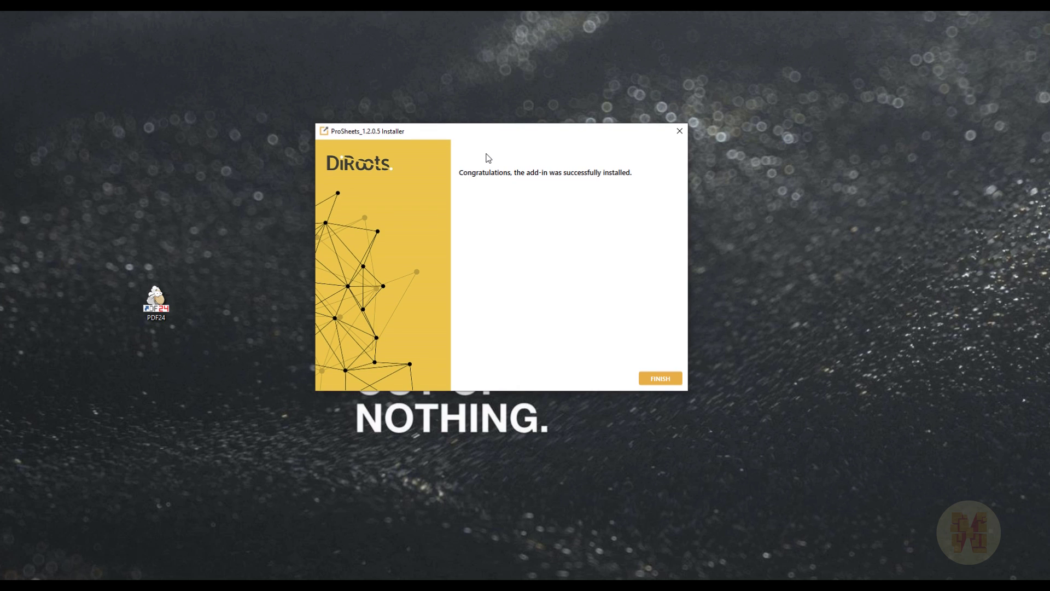
key("Return")
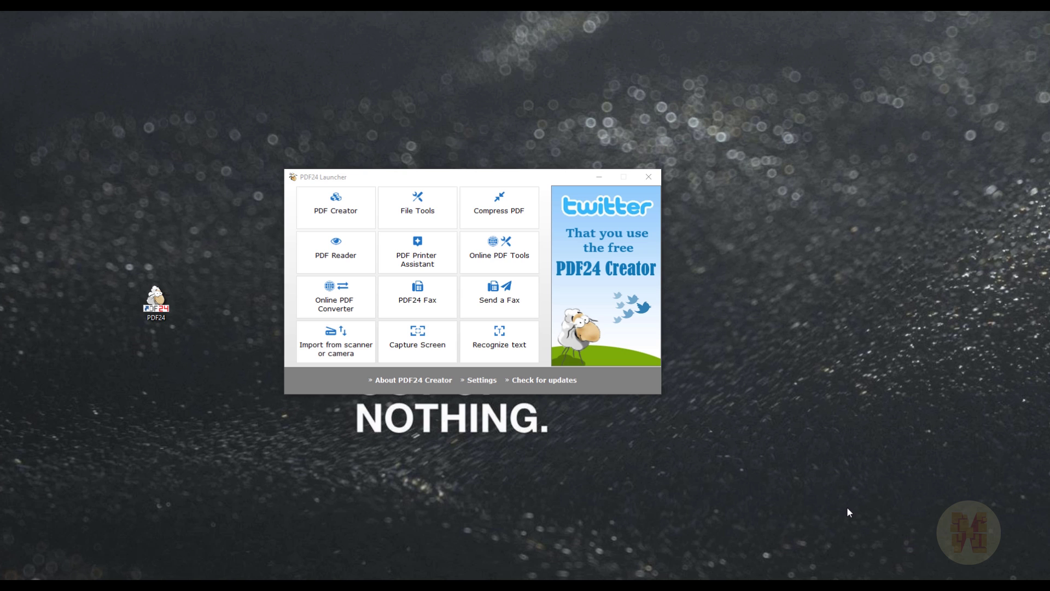
left_click_drag(422, 180, 380, 188)
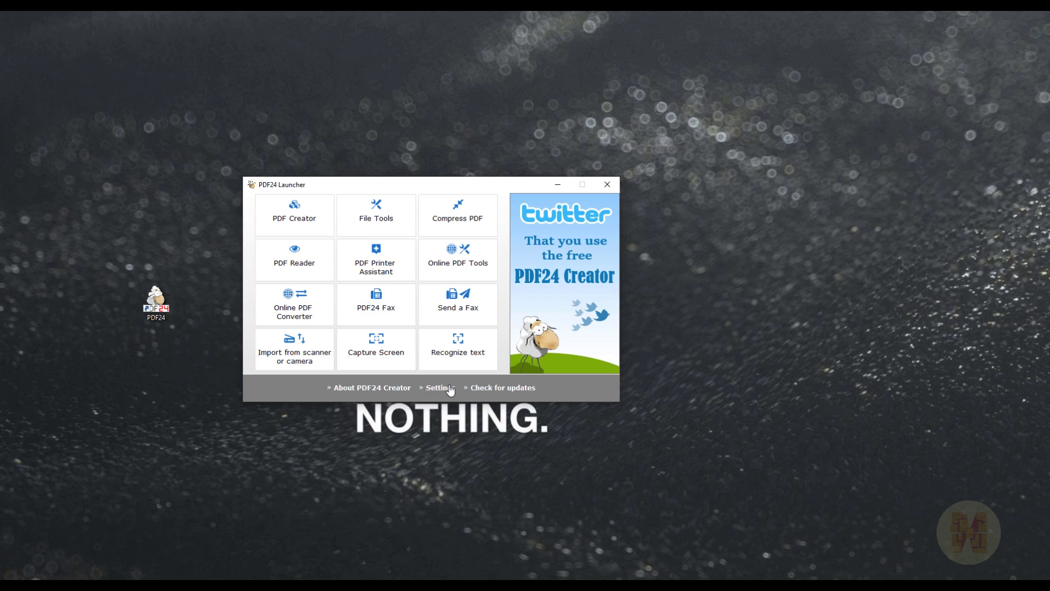
left_click_drag(449, 191, 427, 189)
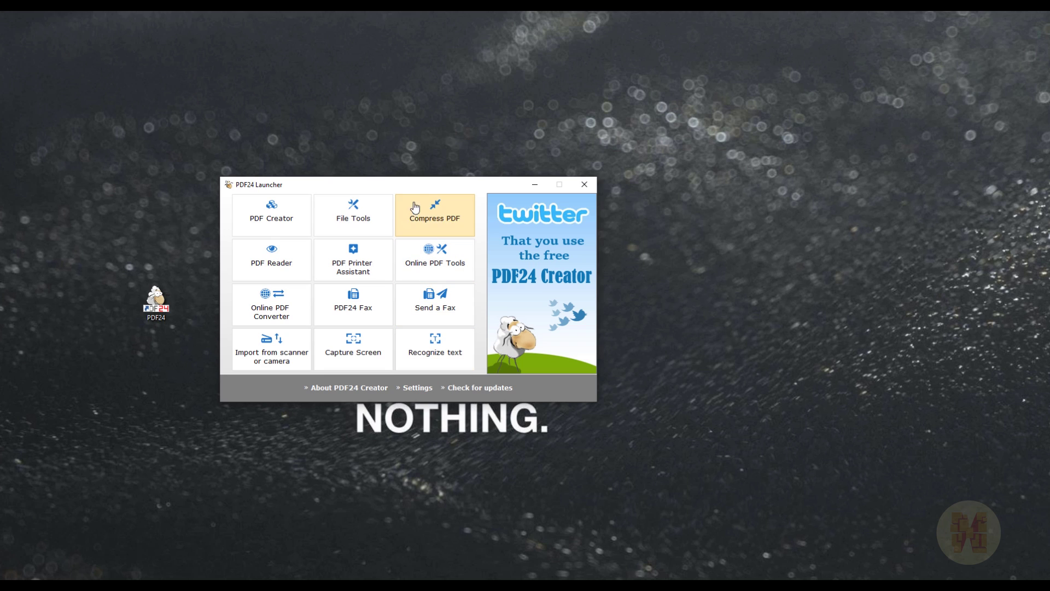
left_click_drag(422, 183, 428, 179)
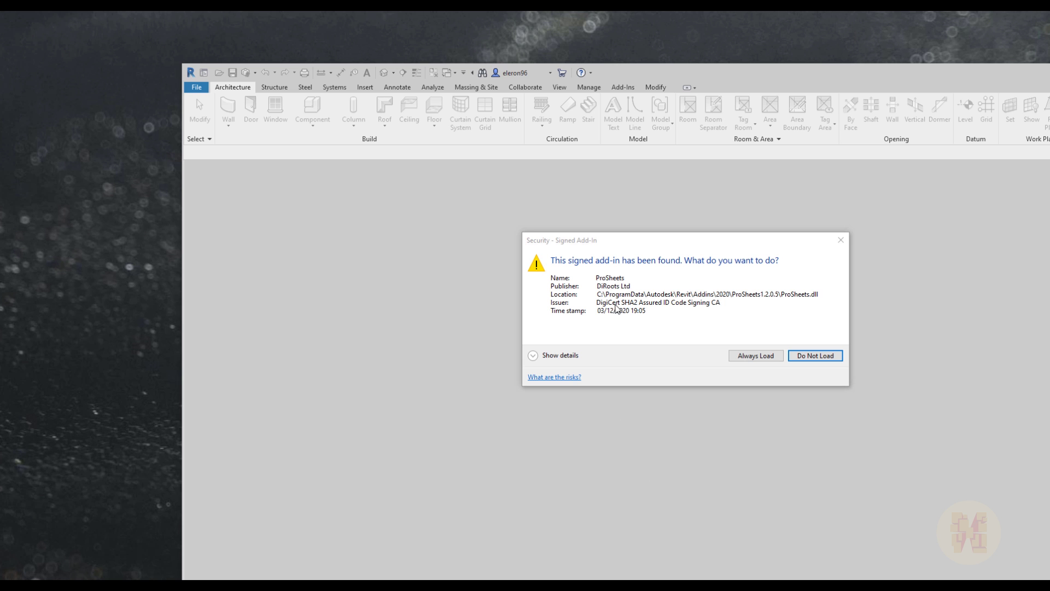
In Revit, allow the signed ProSheets add-in to always load and launch ProSheets from the DiRoots tools
left_click_drag(658, 236, 398, 250)
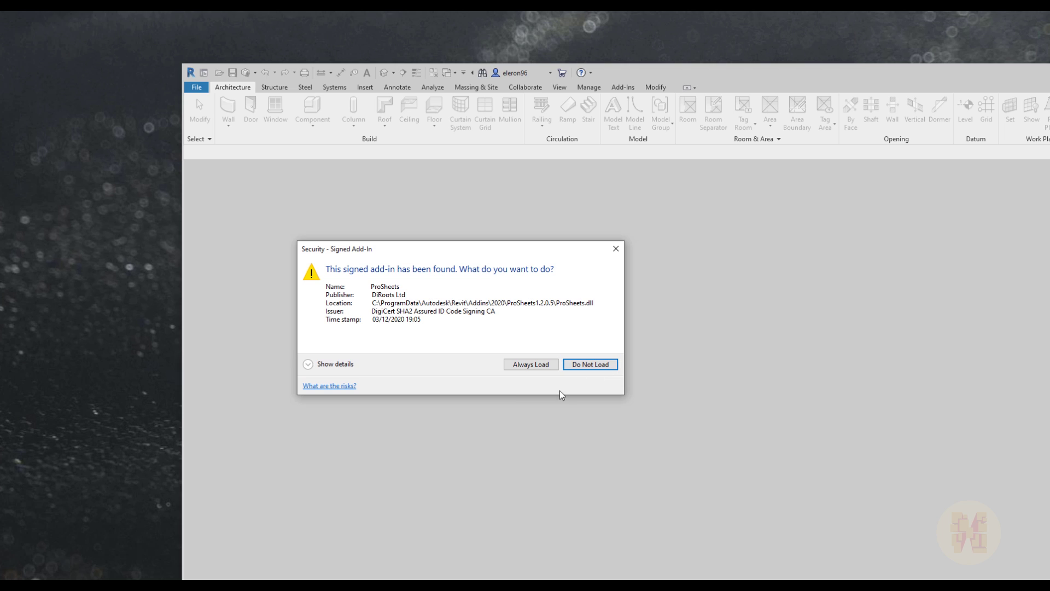
left_click(520, 365)
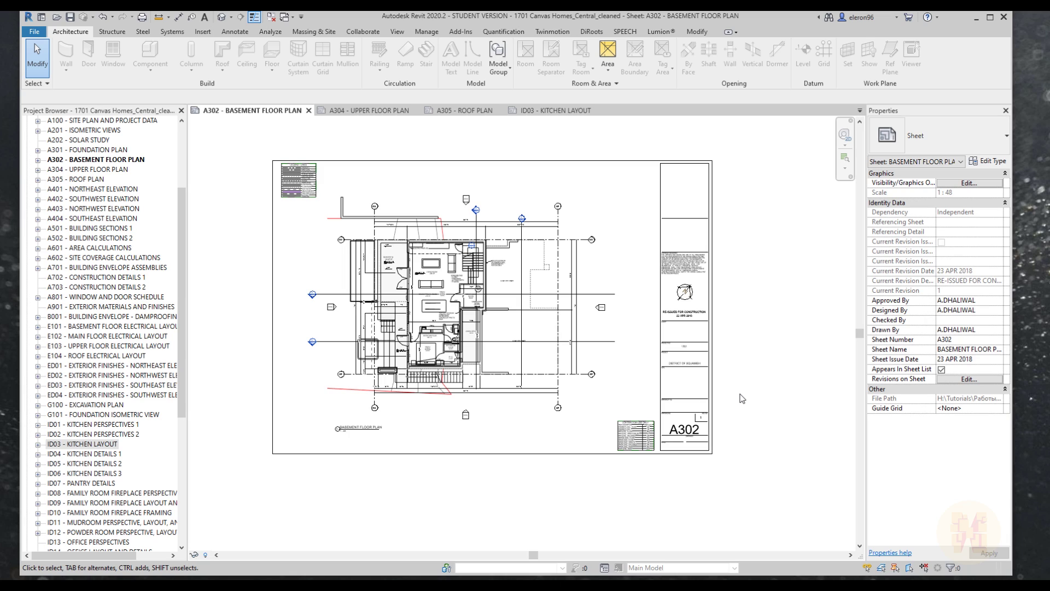
left_click(596, 33)
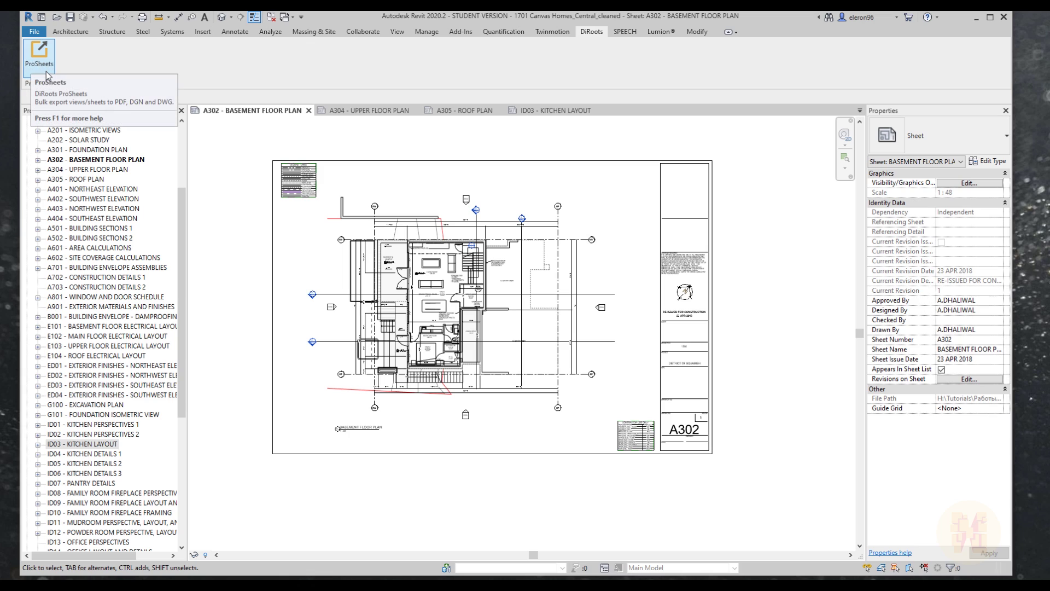
left_click(40, 54)
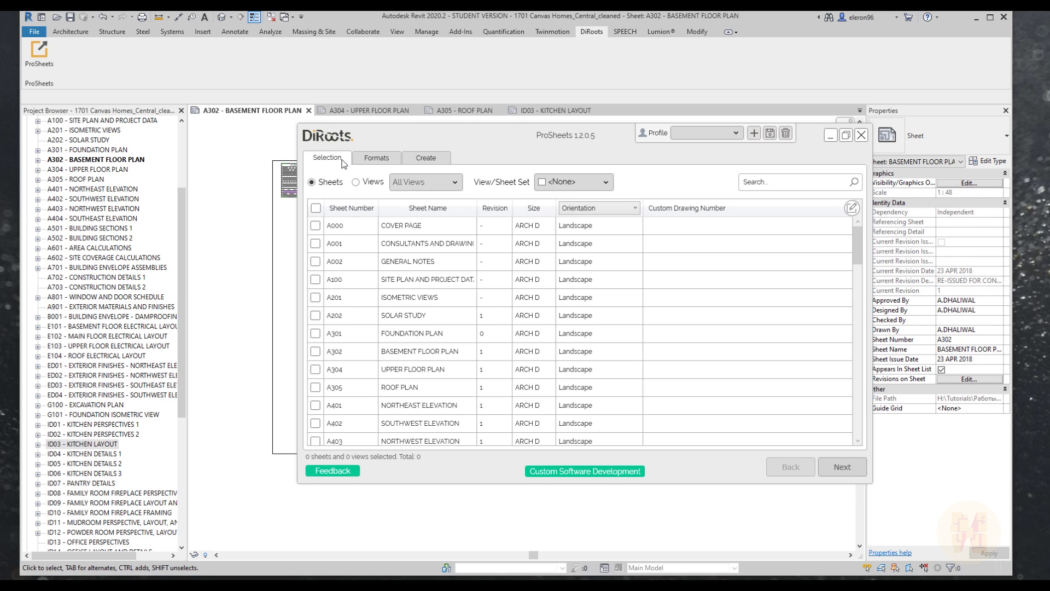
Select the A000 COVER PAGE sheet and open the export format settings
left_click(366, 163)
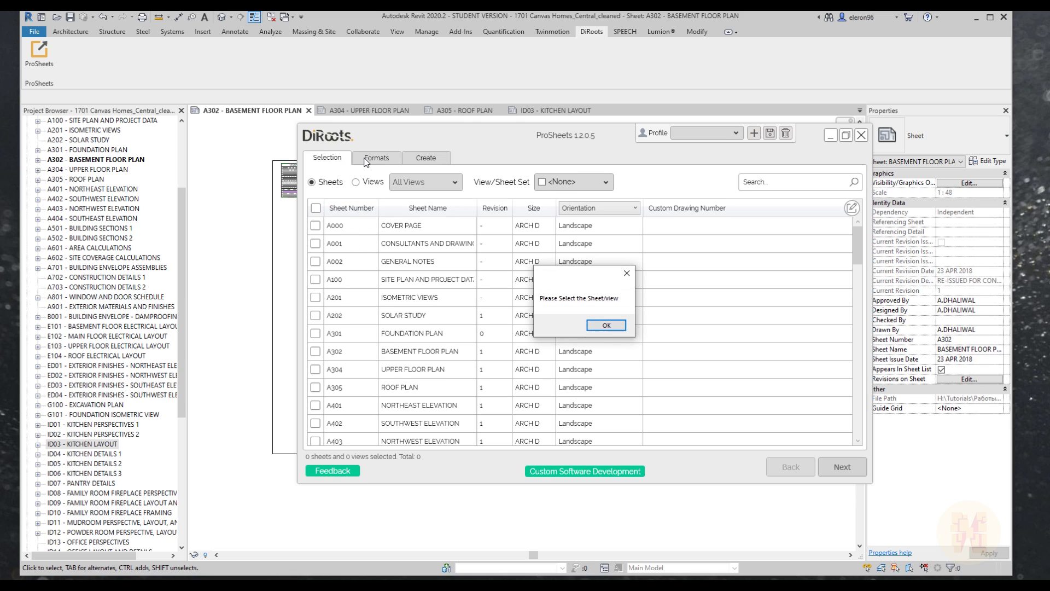
left_click(605, 327)
left_click(315, 225)
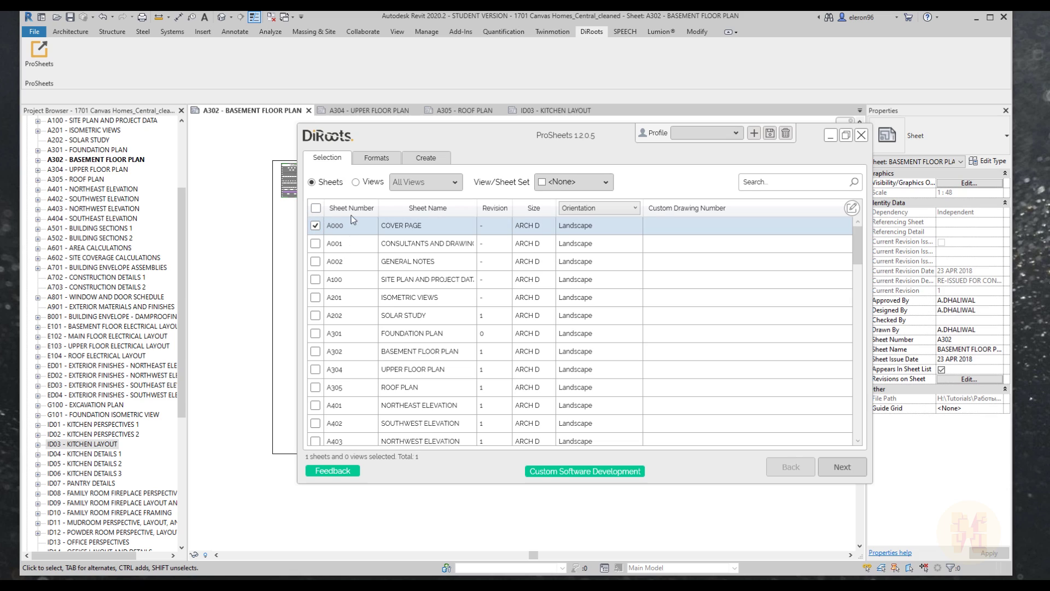
left_click(366, 163)
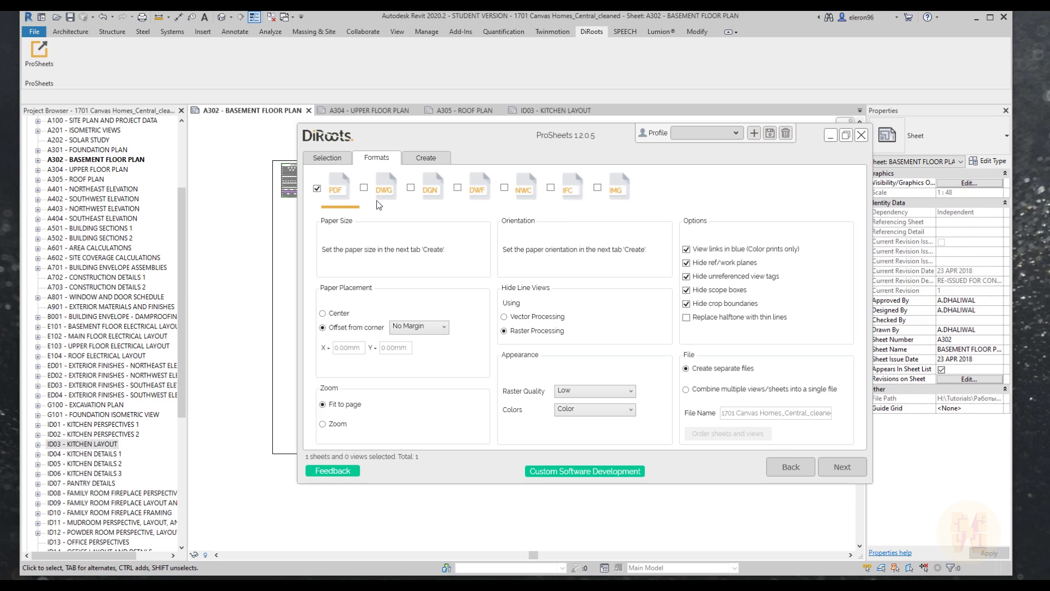
Try enabling DWG, DGN and DWF alongside PDF as export formats, and disable all three again
left_click(364, 188)
left_click(411, 187)
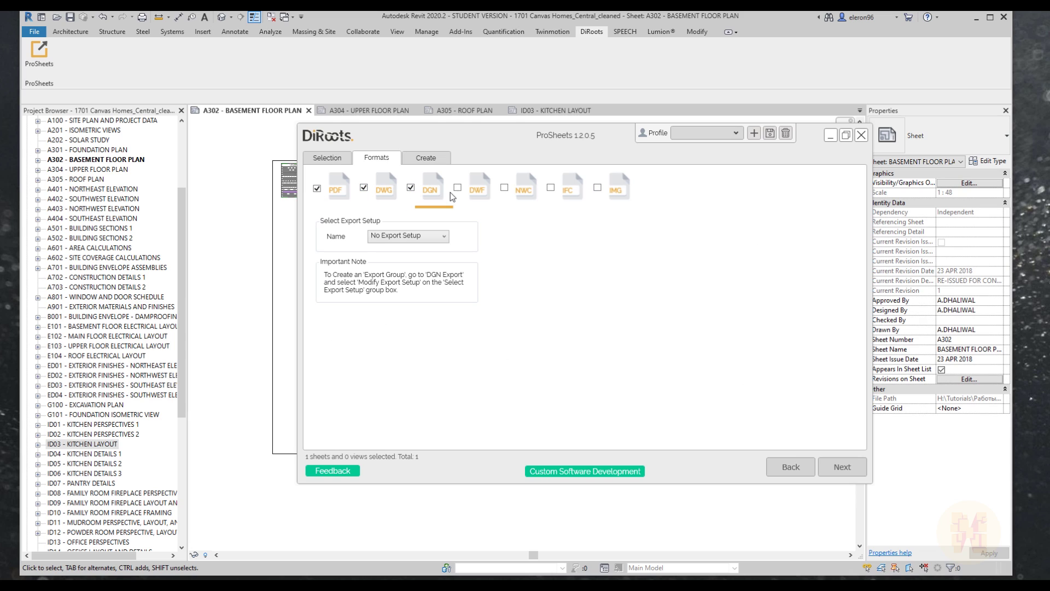
left_click(457, 188)
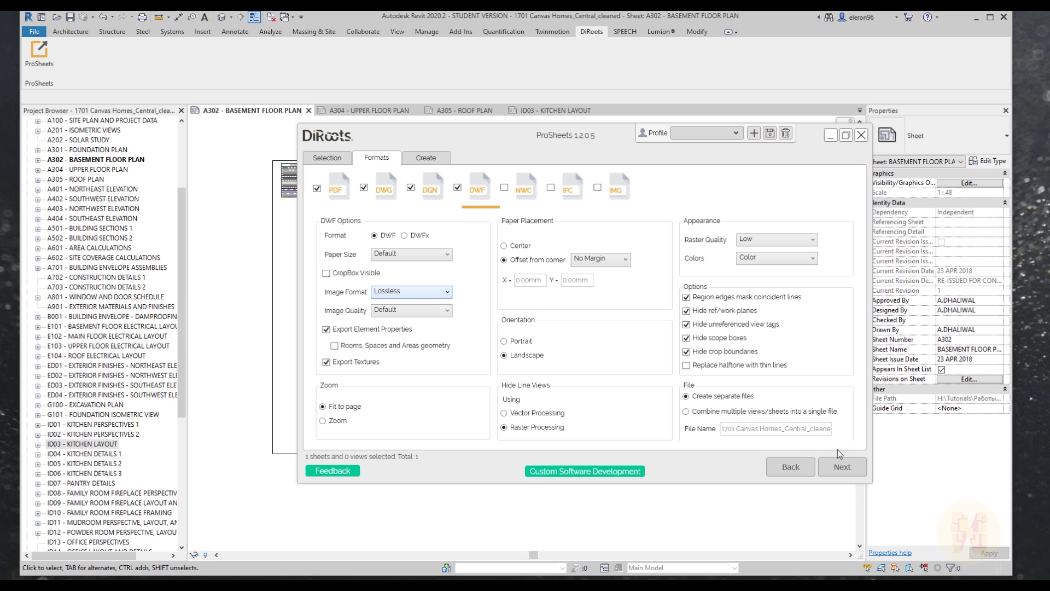
left_click(364, 188)
left_click(411, 187)
left_click(457, 187)
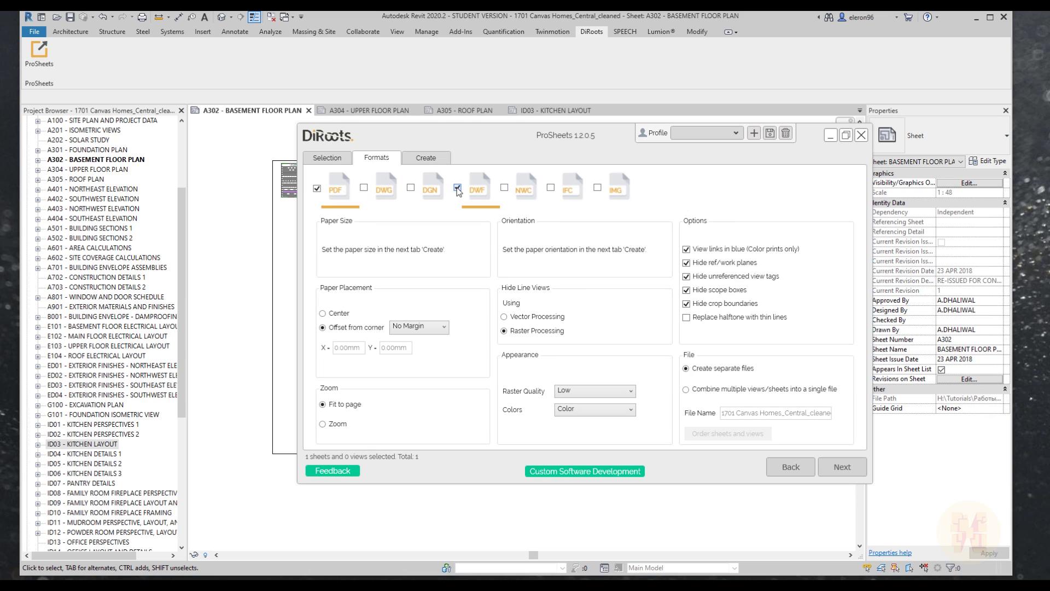
Enable DWG to compare its export settings with the PDF settings, and disable it again, keeping only PDF
left_click(364, 188)
left_click(339, 189)
left_click(385, 192)
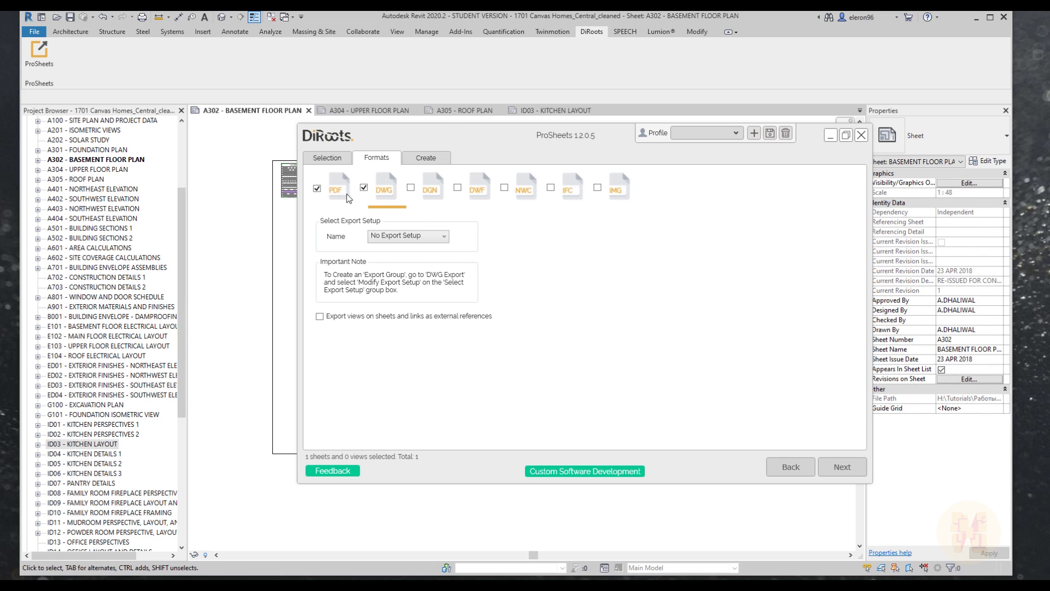
left_click(348, 197)
left_click(388, 197)
left_click(335, 197)
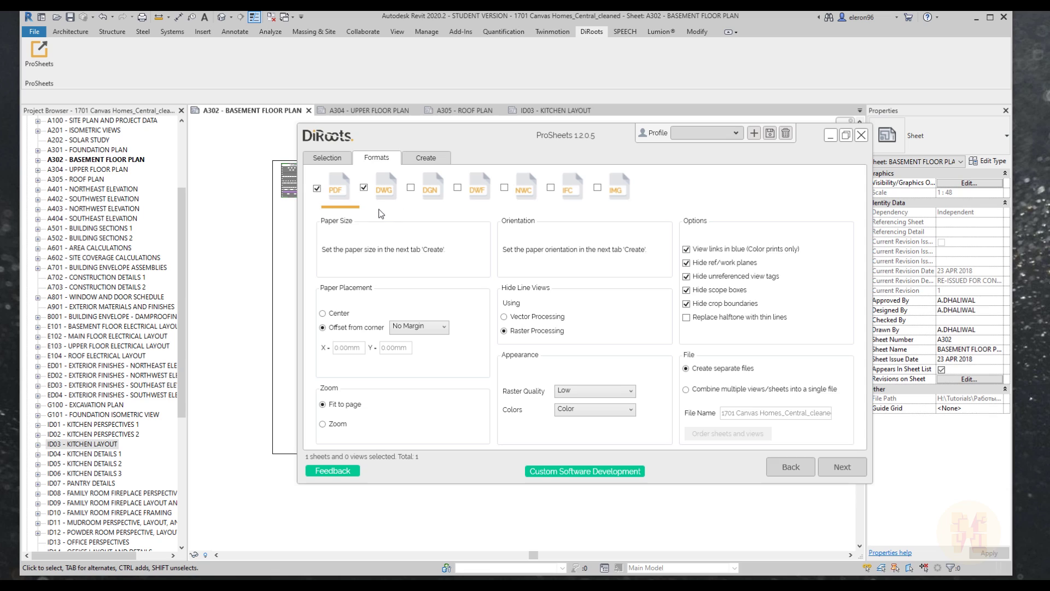
left_click(364, 187)
Review the export rules for file creation, return to the sheet selection and check the profile list
left_click(426, 158)
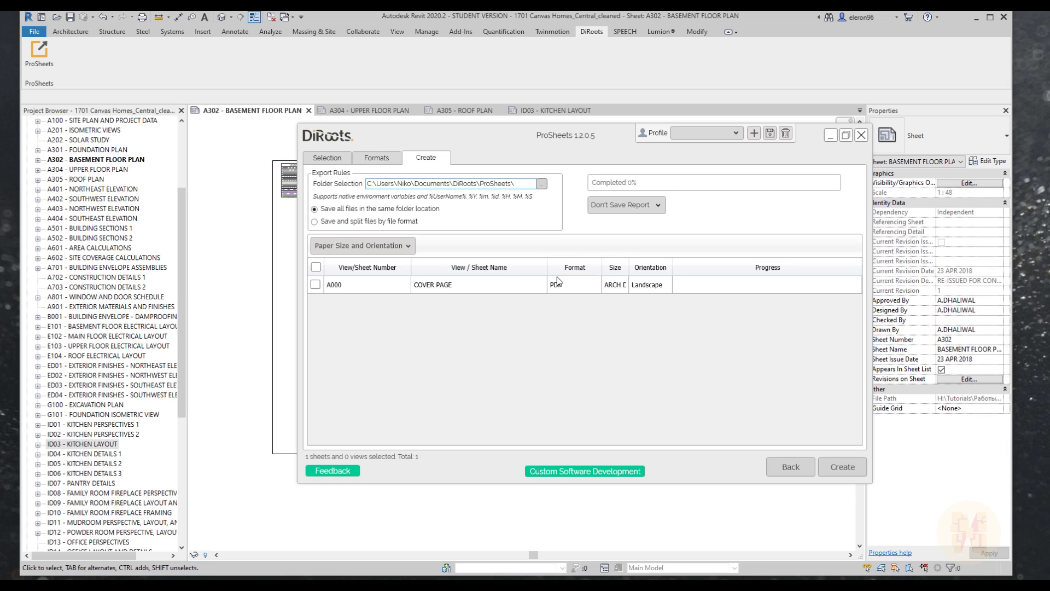
left_click(326, 159)
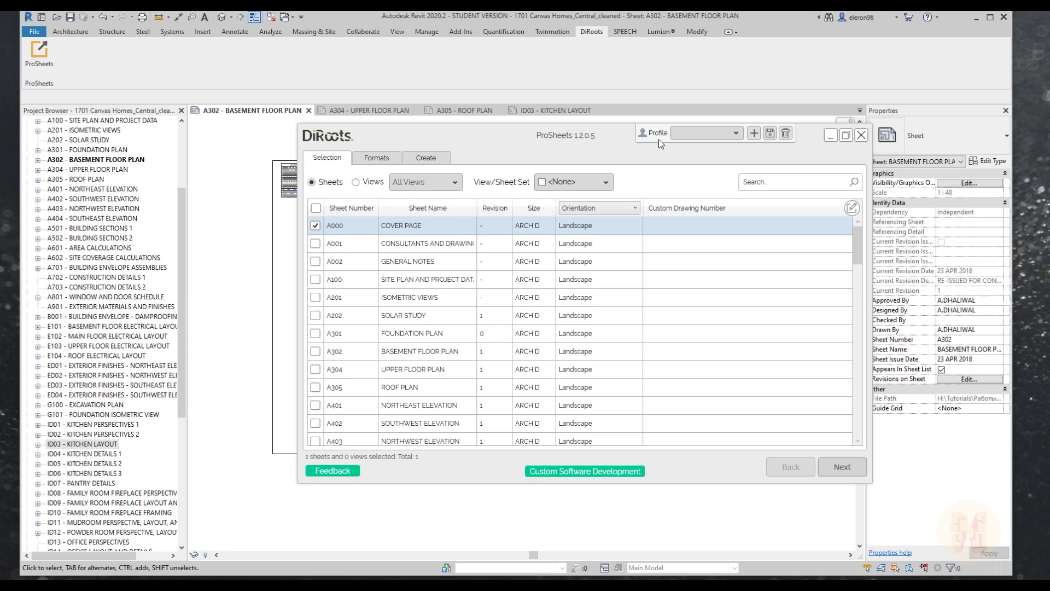
left_click(733, 134)
left_click(729, 136)
mouse_move(414, 130)
left_mouse_down()
mouse_move(451, 202)
mouse_move(385, 243)
mouse_move(327, 209)
left_mouse_up()
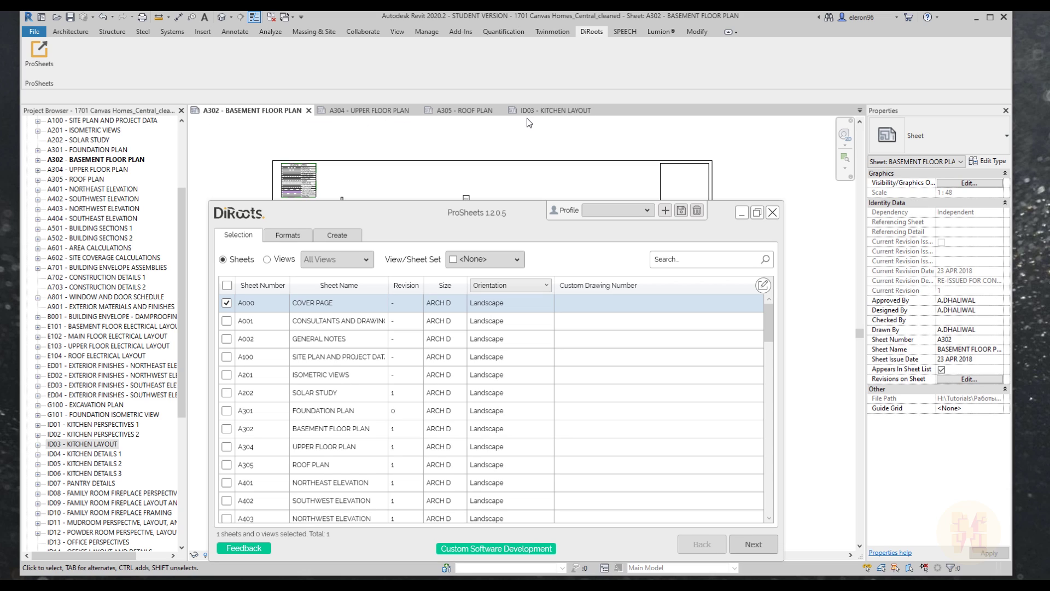
left_click_drag(436, 215, 581, 170)
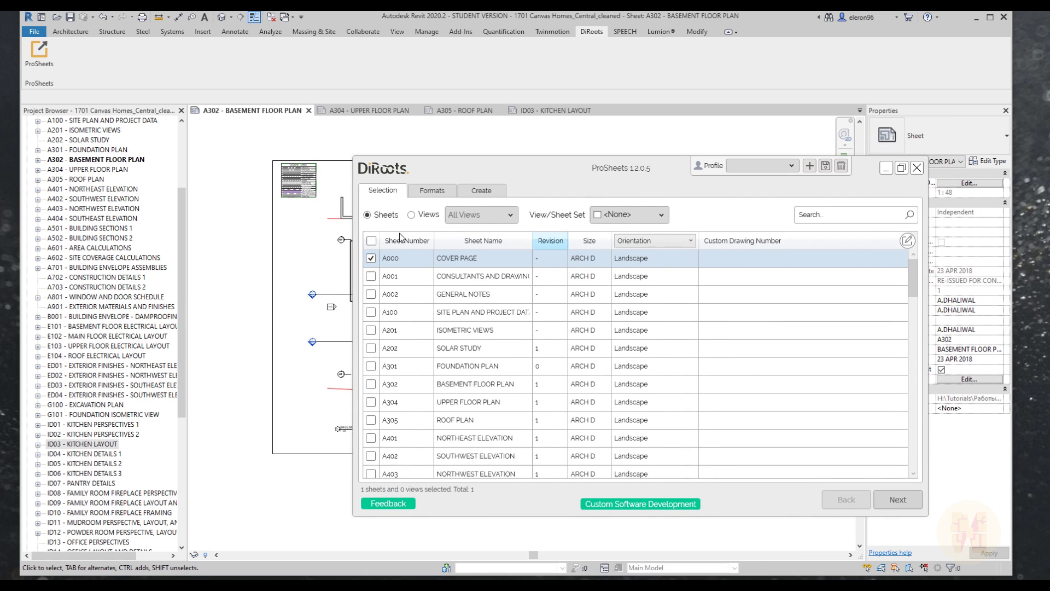
Deselect the A000 COVER PAGE sheet and select the A302 BASEMENT FLOOR PLAN sheet for export
left_click(372, 258)
scroll(407, 365, "down", 1)
scroll(407, 366, "down", 3)
scroll(407, 364, "up", 3)
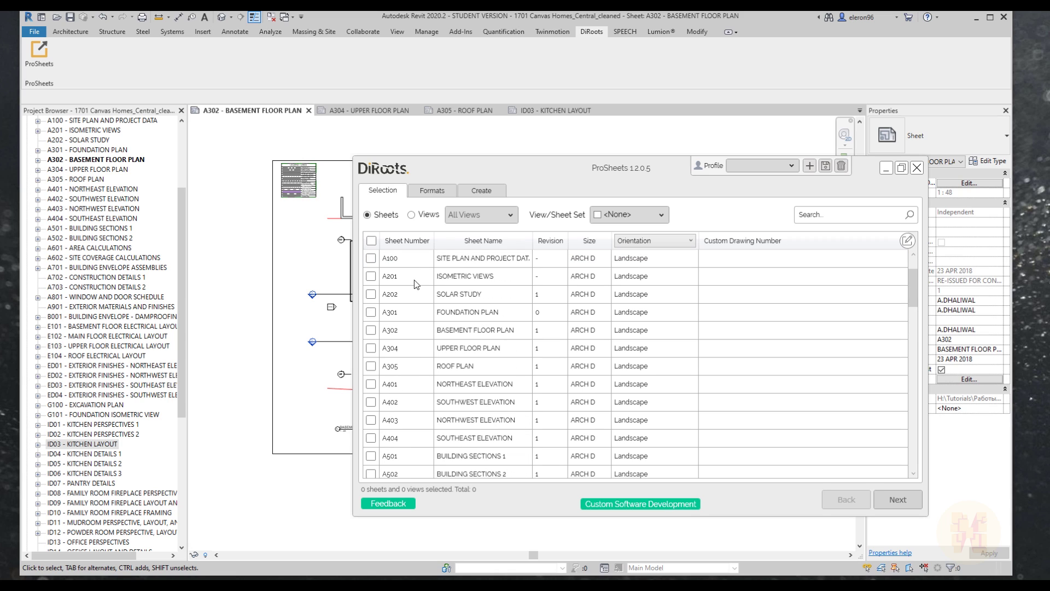
left_click(371, 330)
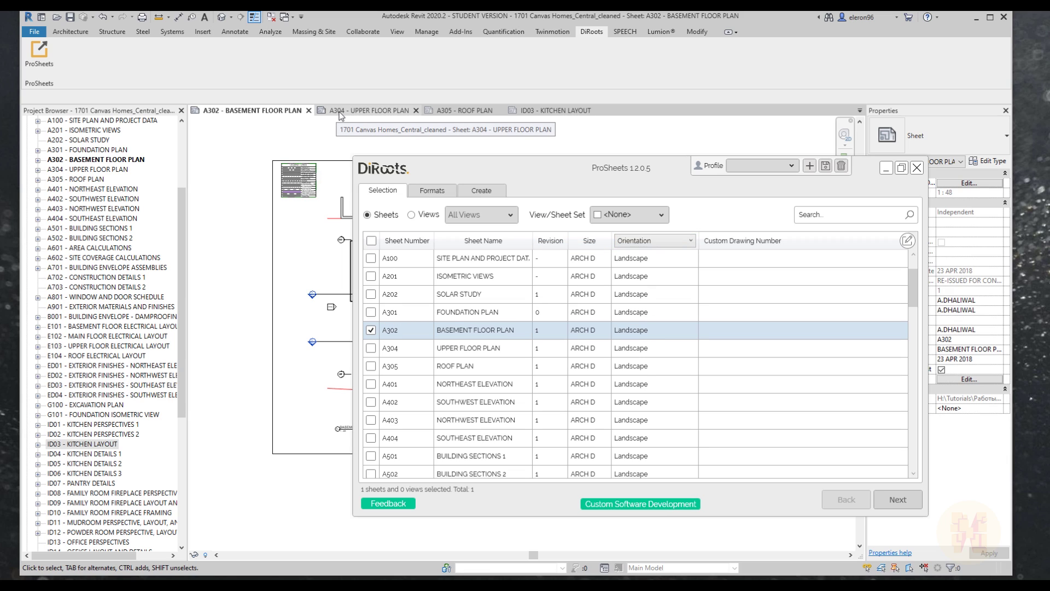
Find sheet A304 by searching and select it, clear the search, and also select the A305 ROOF PLAN sheet
left_click(868, 214)
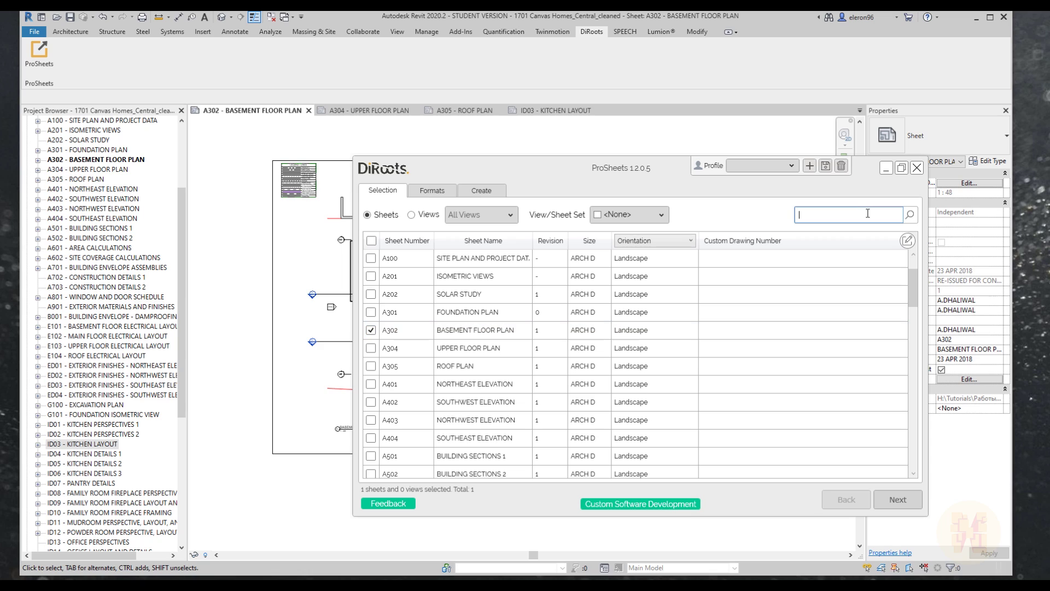
type("A304")
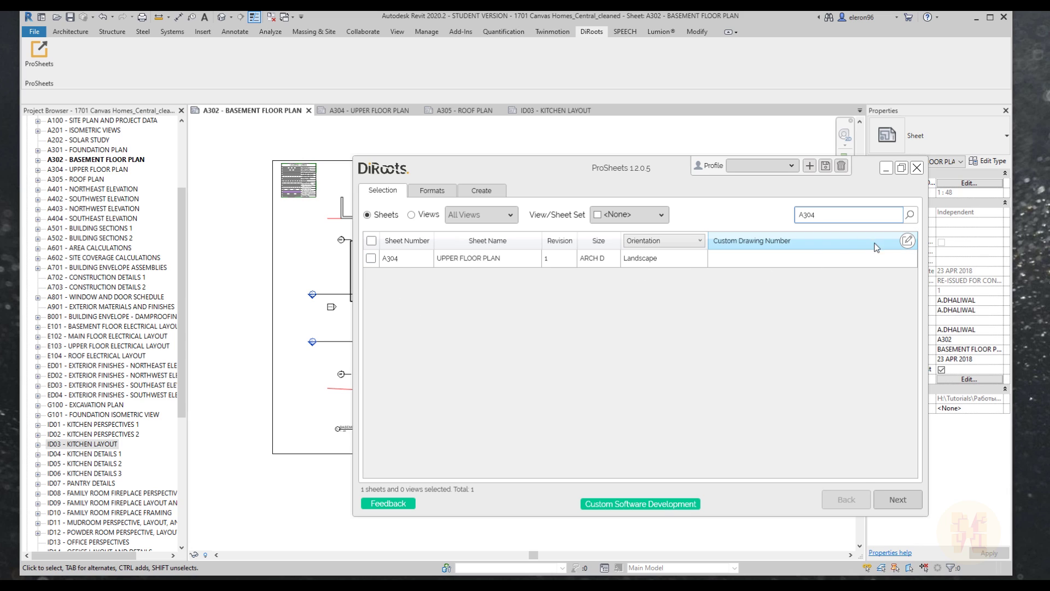
left_click(371, 258)
double_click(805, 215)
key("BackSpace")
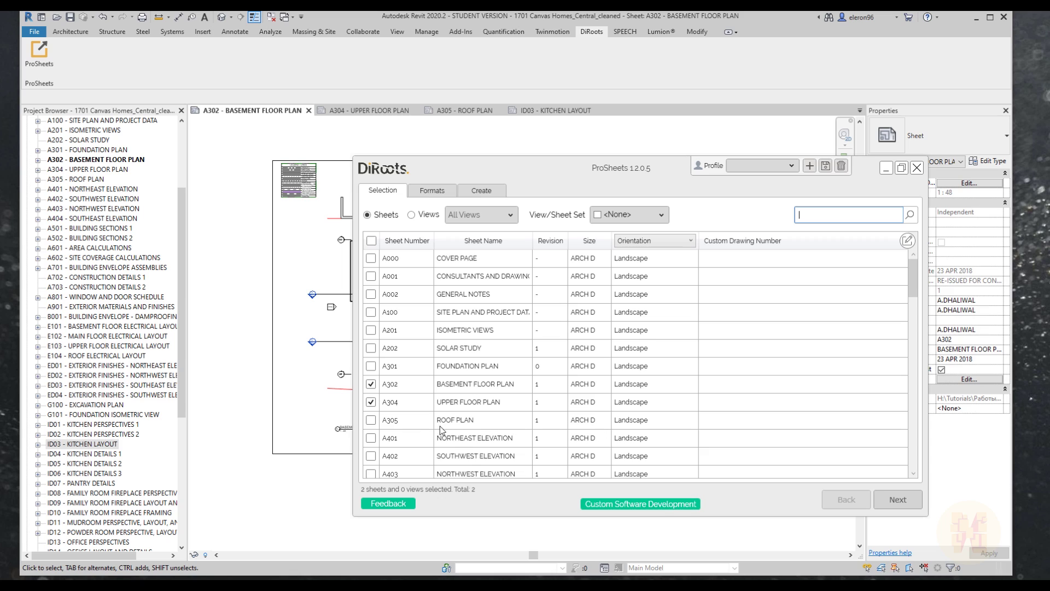
left_click(371, 420)
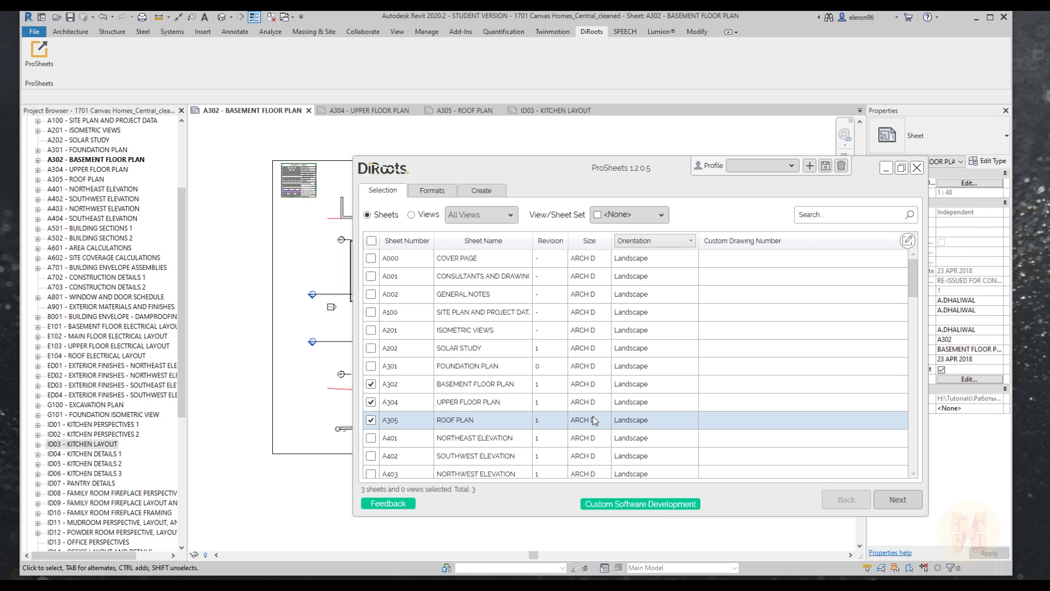
Find sheet ID03 by searching, select the KITCHEN LAYOUT sheet for export, and clear the search
left_click(814, 218)
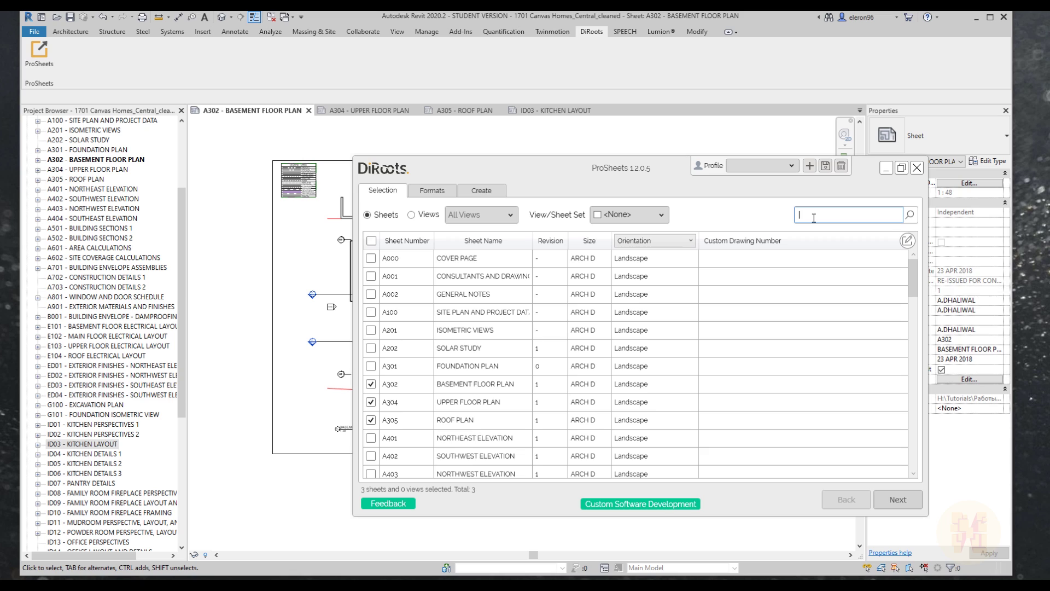
type("ID03")
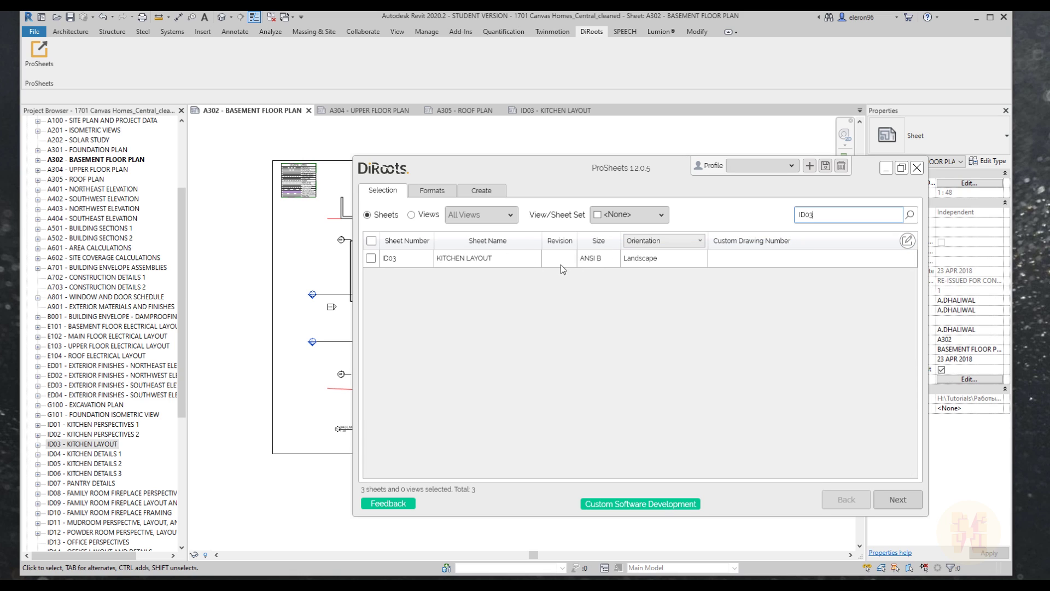
left_click(371, 259)
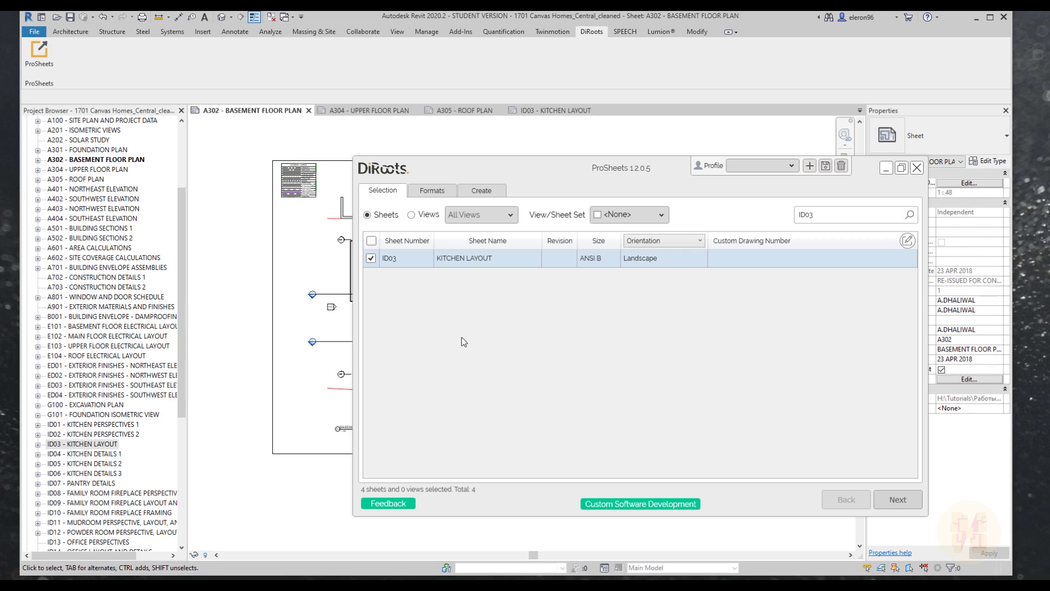
double_click(845, 216)
key("BackSpace")
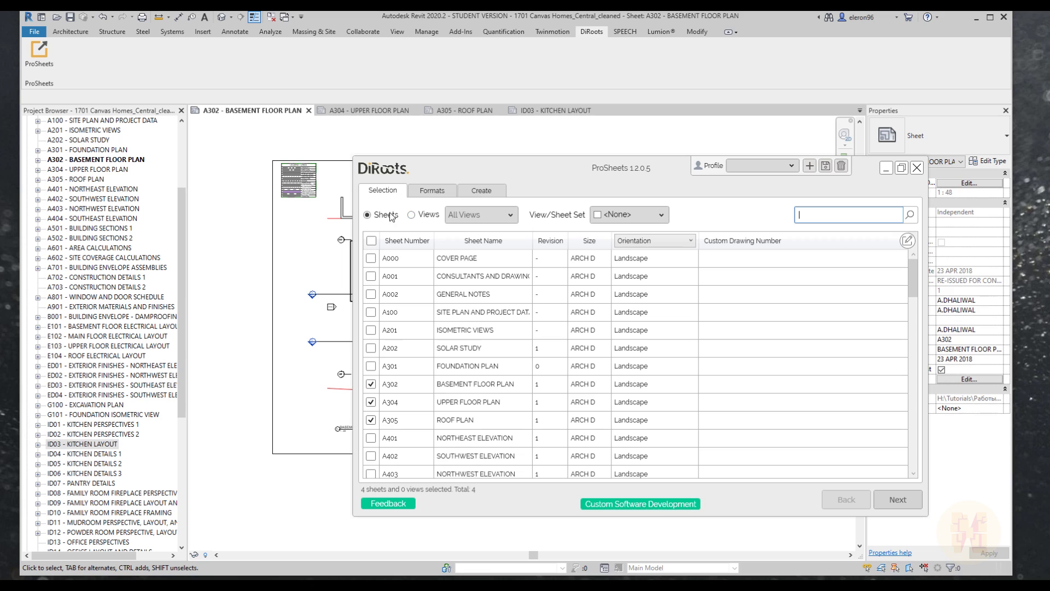
Look through the view type filter and the available View/Sheet Set options without changing them
left_click(484, 220)
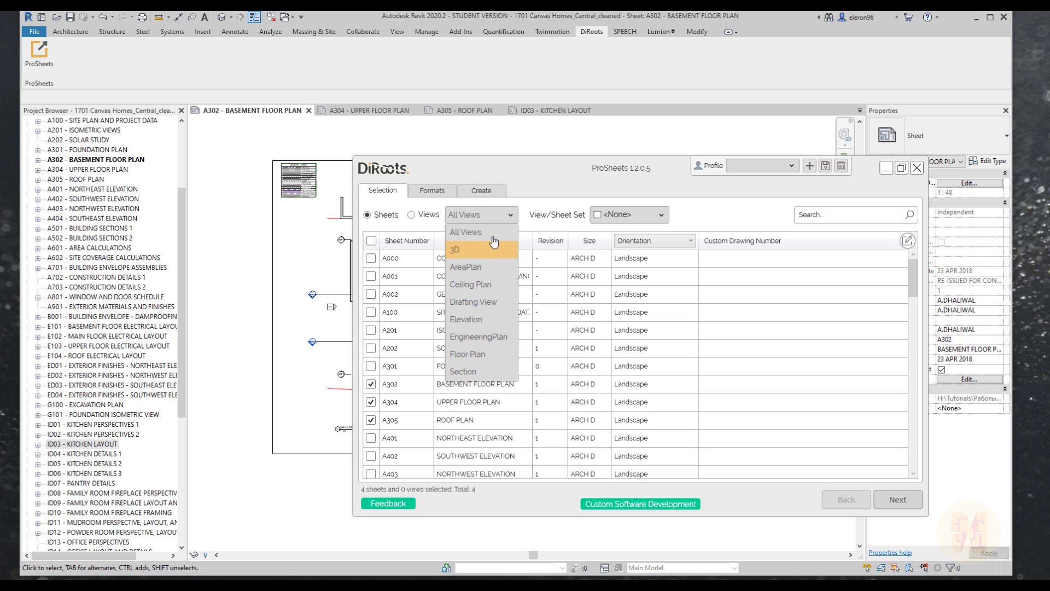
left_click(490, 213)
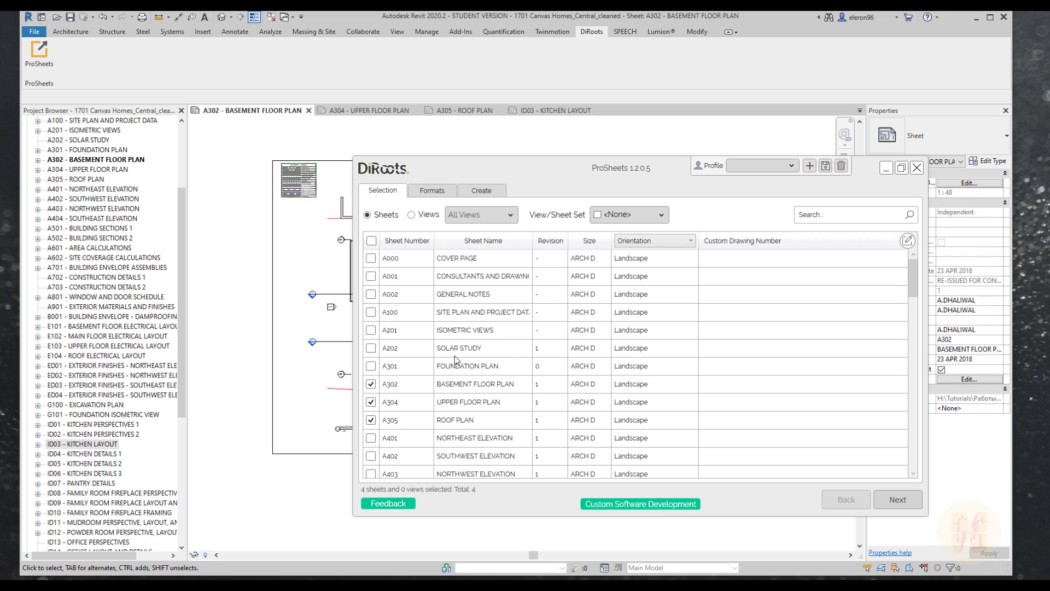
left_click(639, 216)
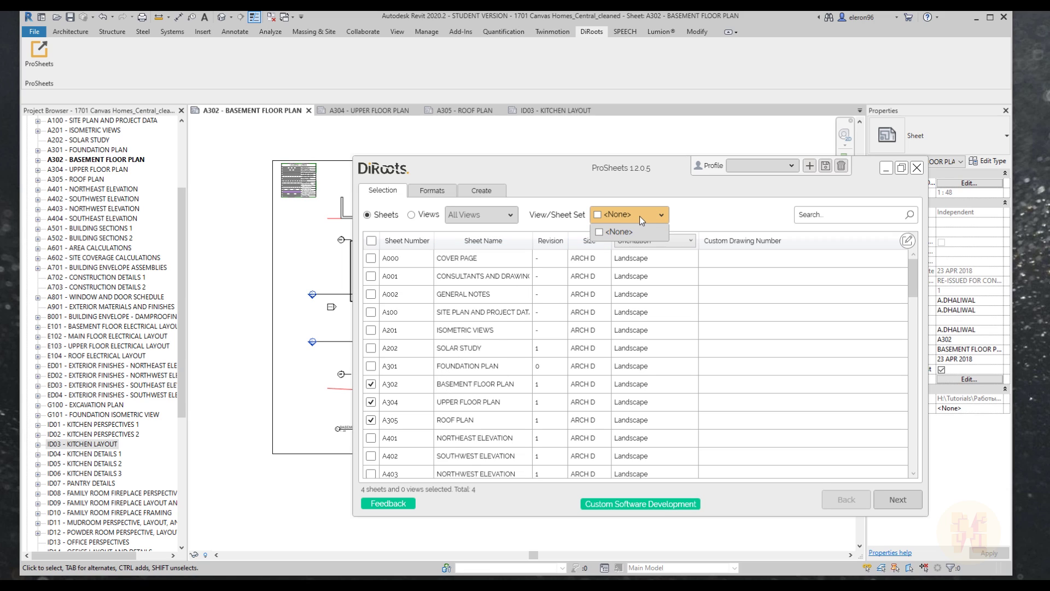
left_click(645, 214)
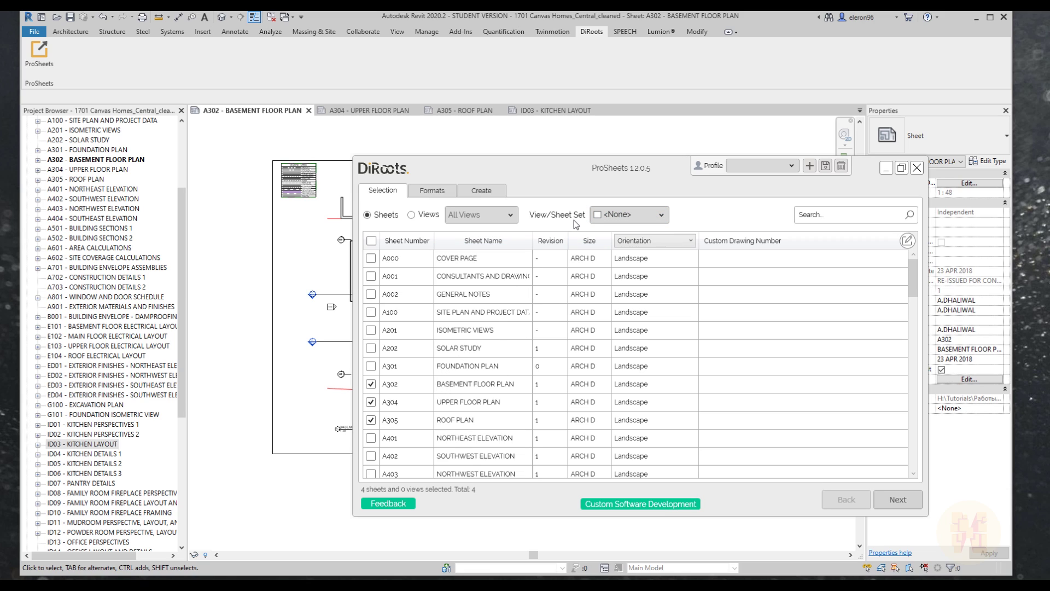
left_click(636, 217)
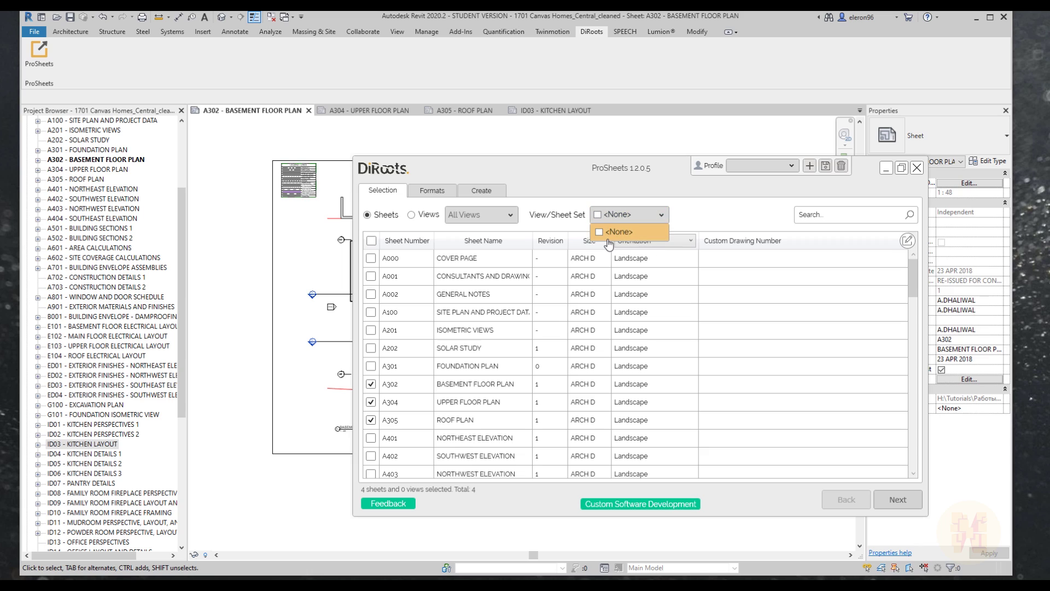
left_click(701, 227)
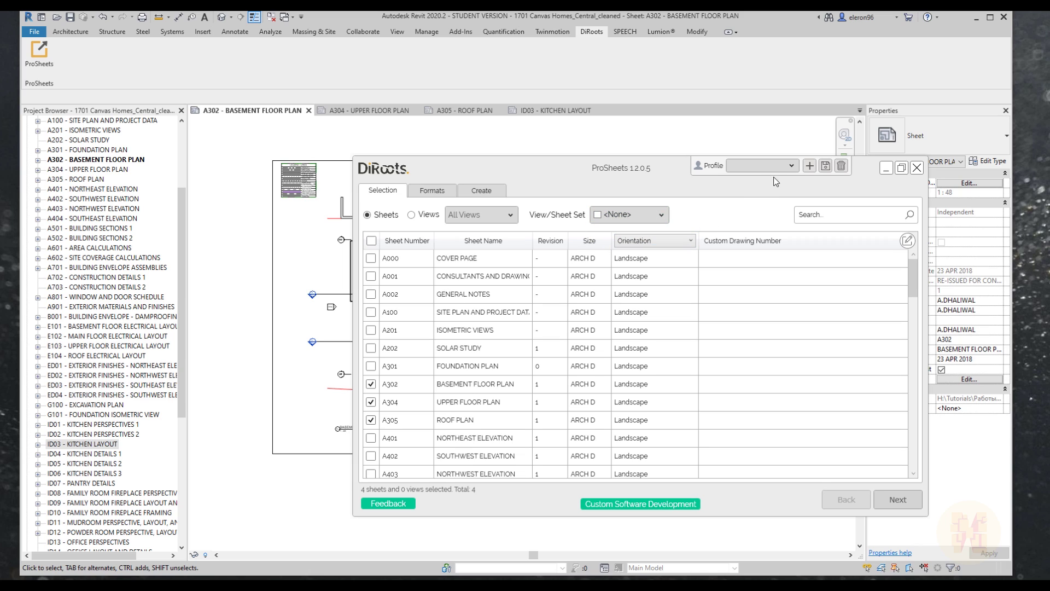
Create a profile named Print Rev 1 copied from the current settings, save its XML file, and select it
left_click(809, 165)
left_click(613, 328)
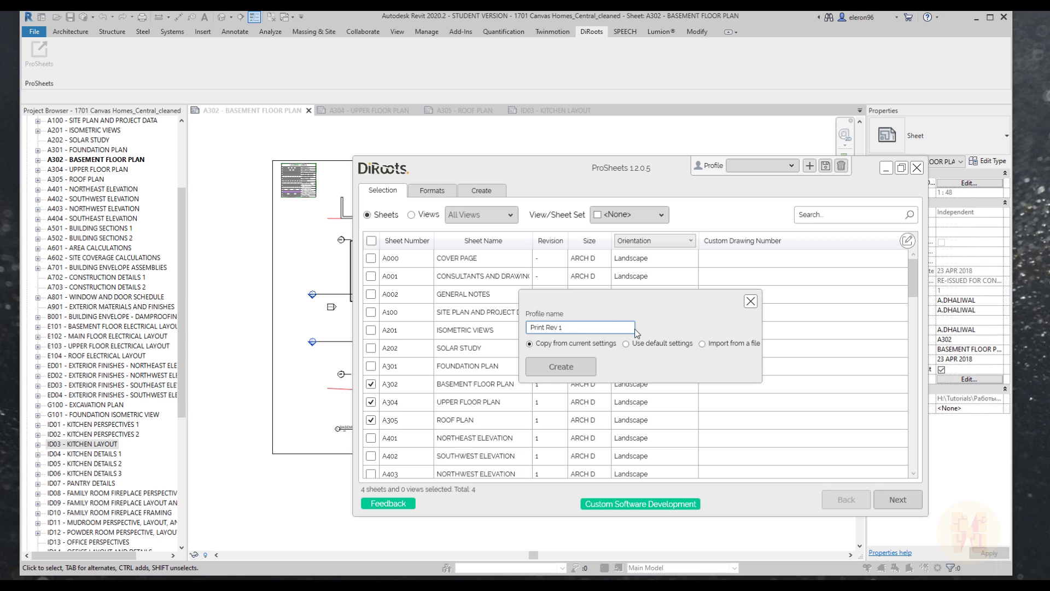
left_click(591, 372)
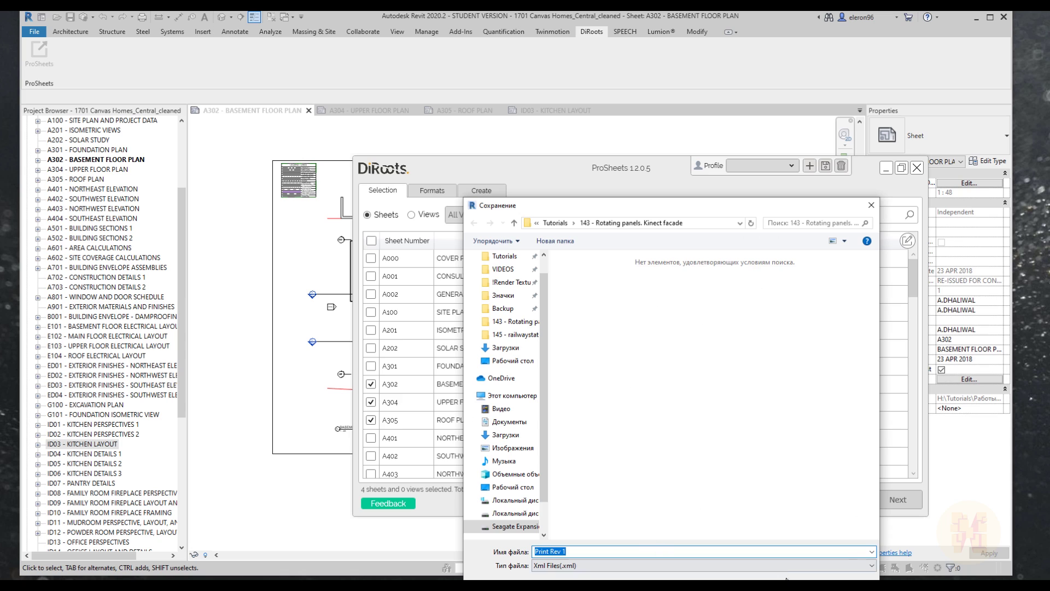
key("Return")
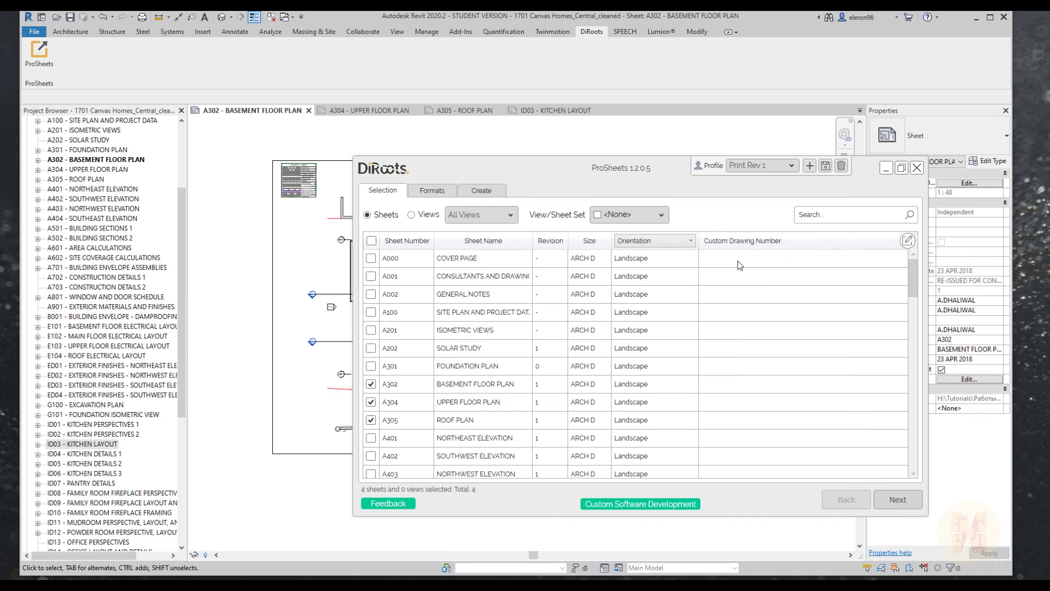
left_click(783, 164)
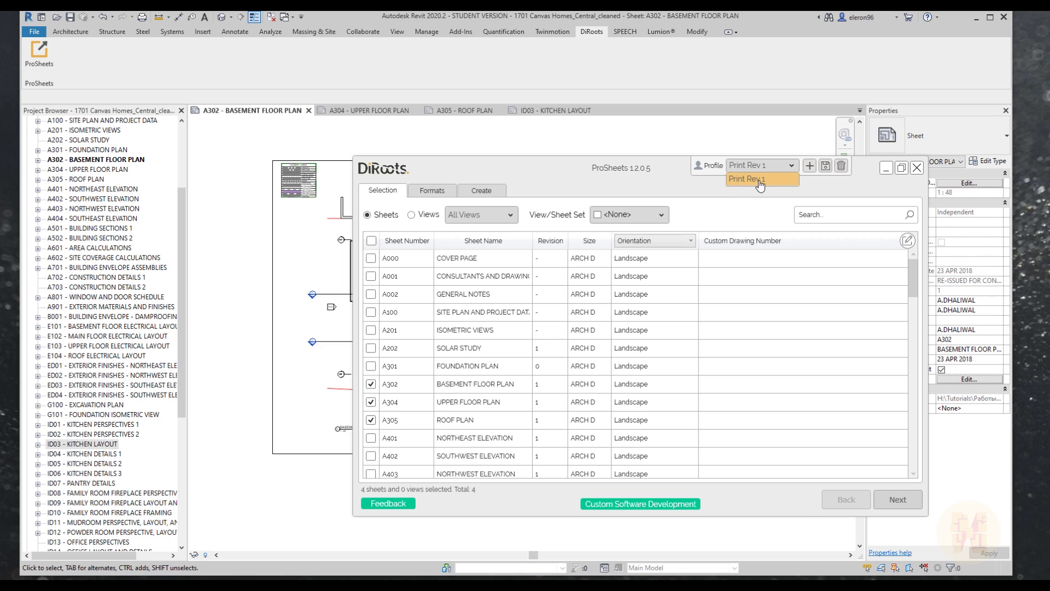
left_click(759, 180)
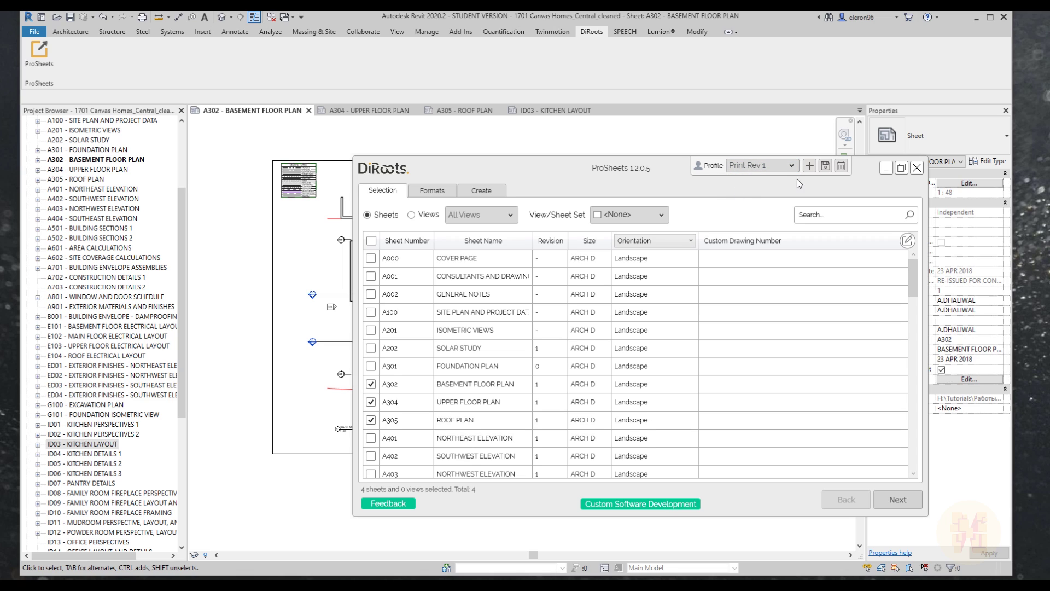
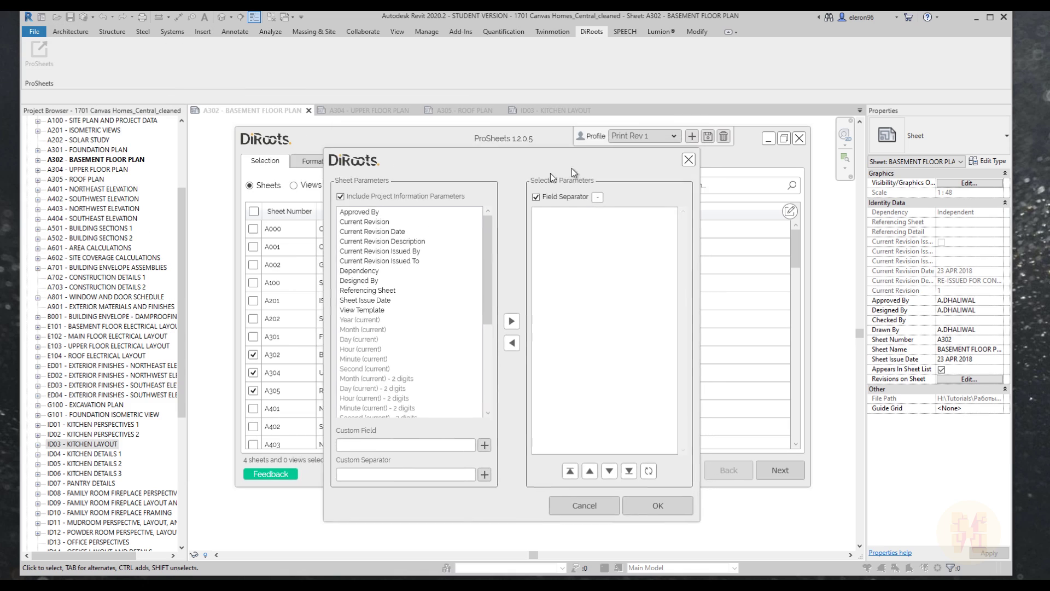
Build the custom drawing number from Project Name and Project Number, with "-" as the field separator
left_click_drag(572, 169, 626, 159)
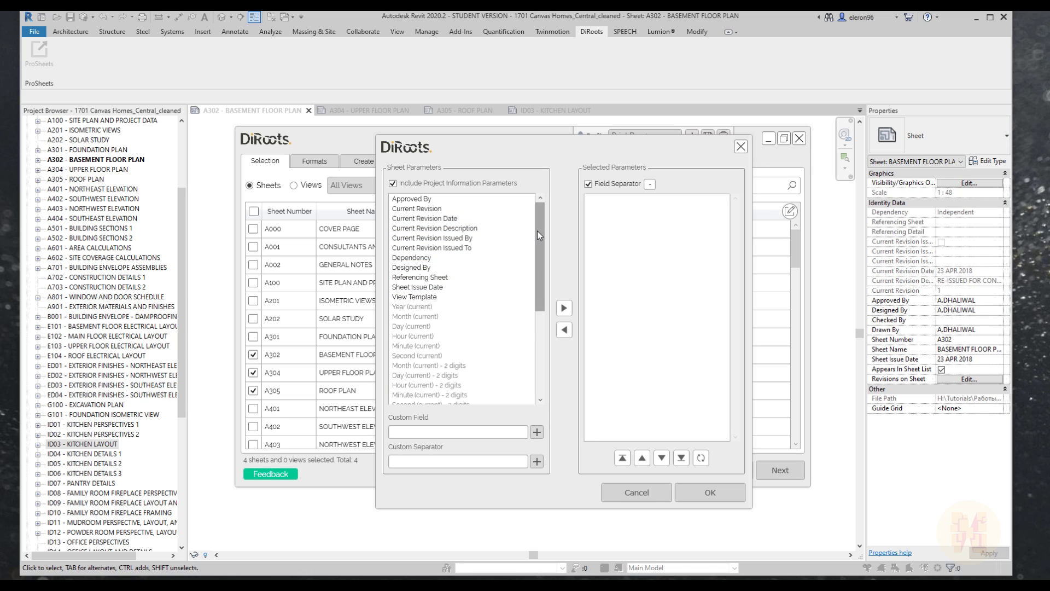
left_click_drag(537, 231, 539, 325)
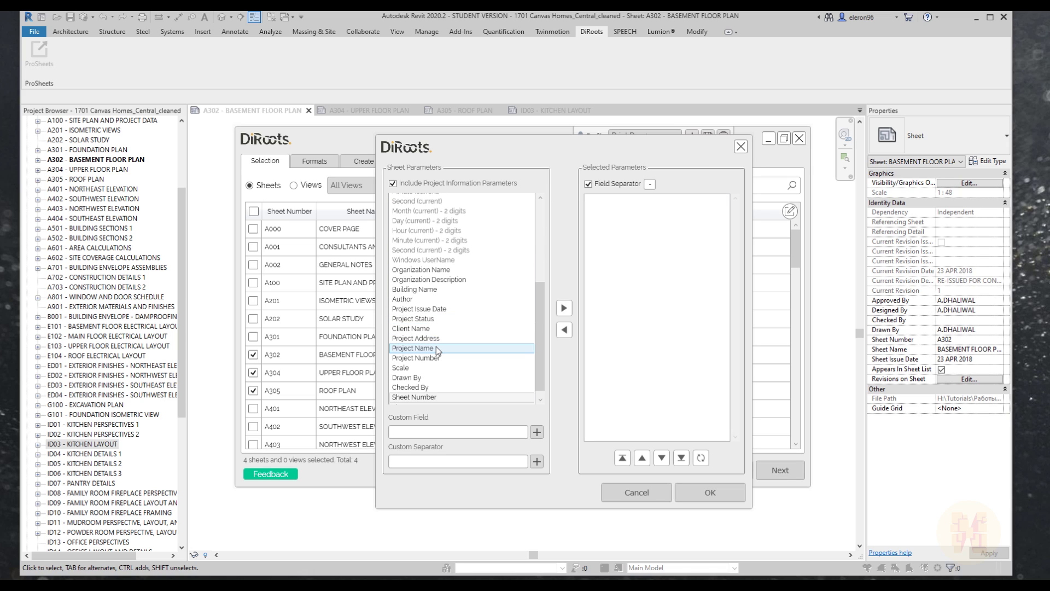
left_click(441, 349)
left_click(564, 308)
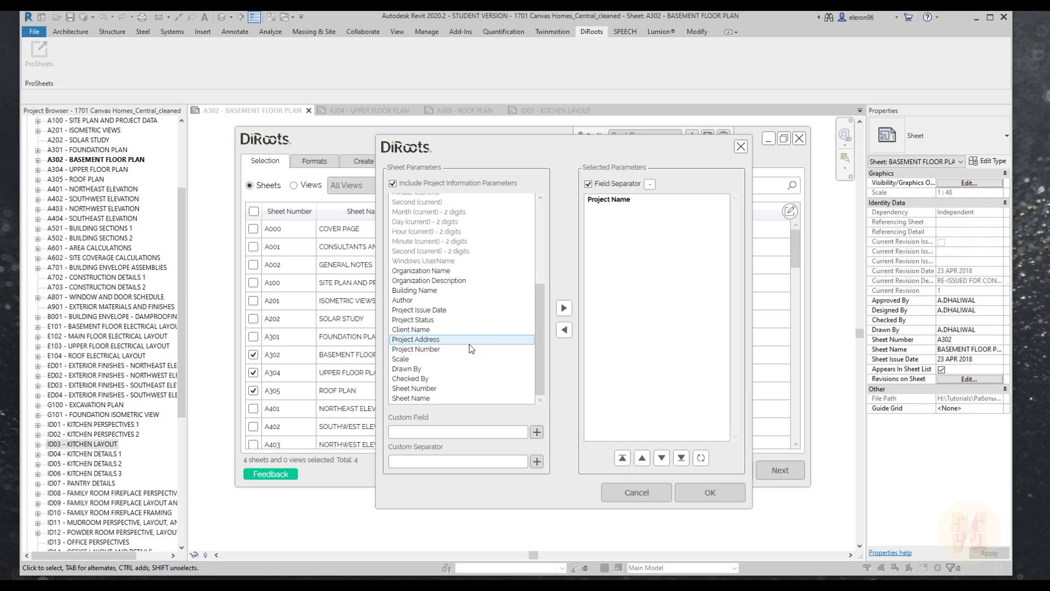
left_click(436, 351)
left_click(564, 308)
left_click(609, 199)
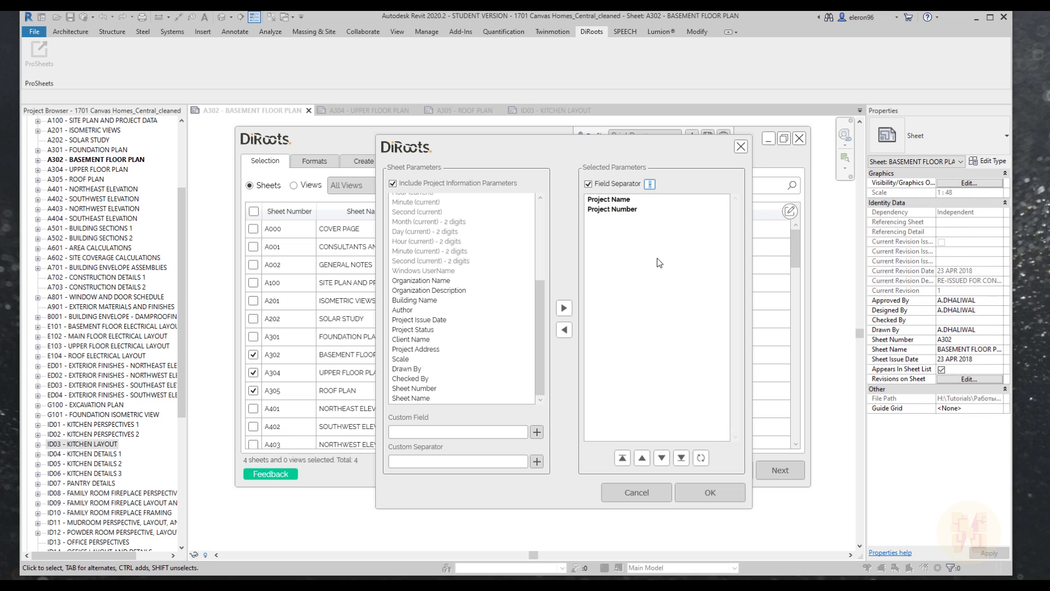
left_click(639, 200)
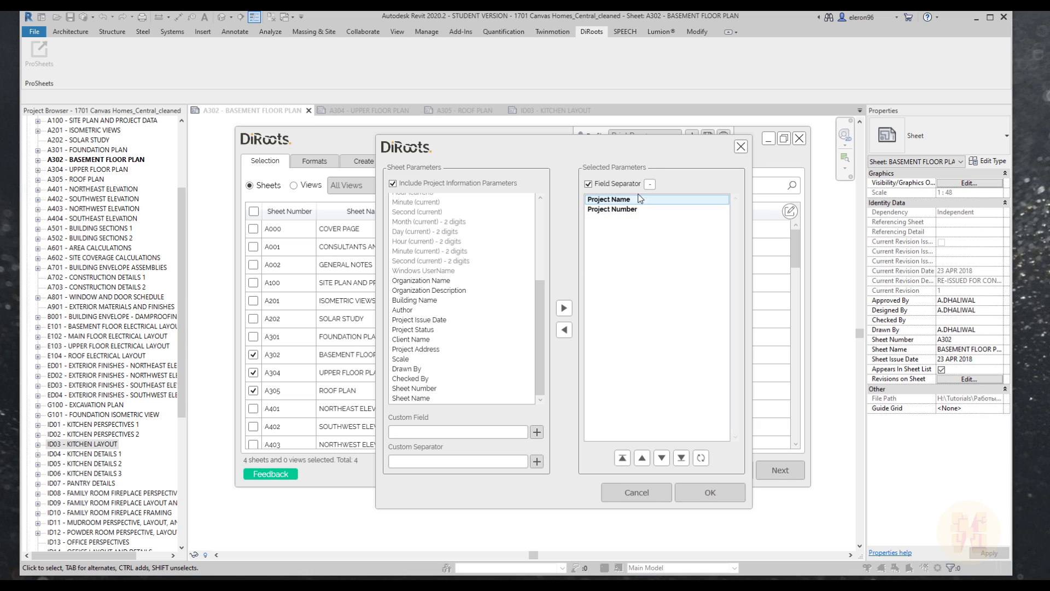
left_click(710, 493)
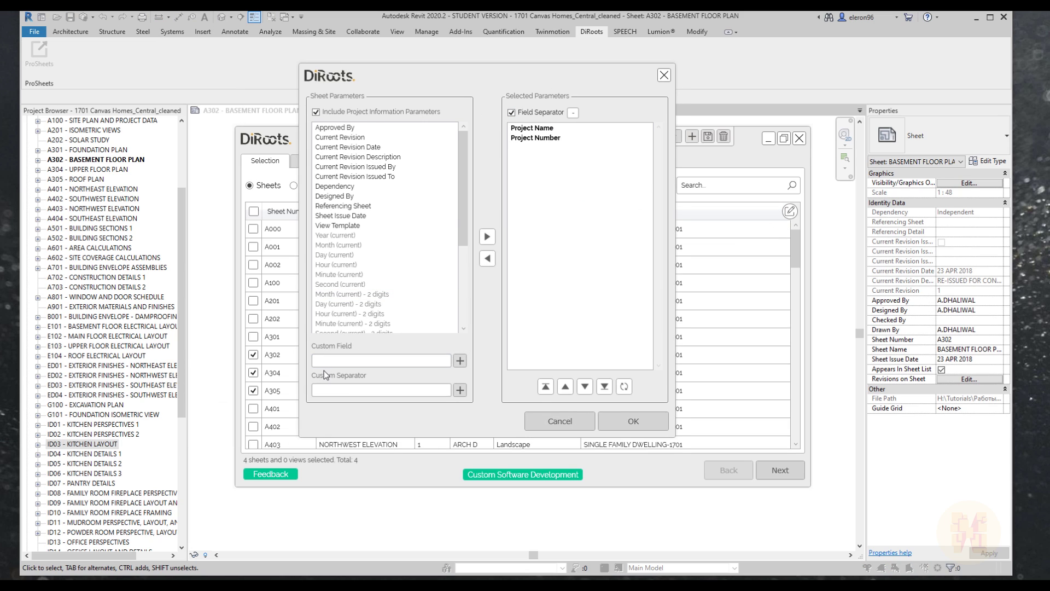
Add the custom field "sdasd" to the custom drawing number parameters and apply it to the sheets
left_click(329, 361)
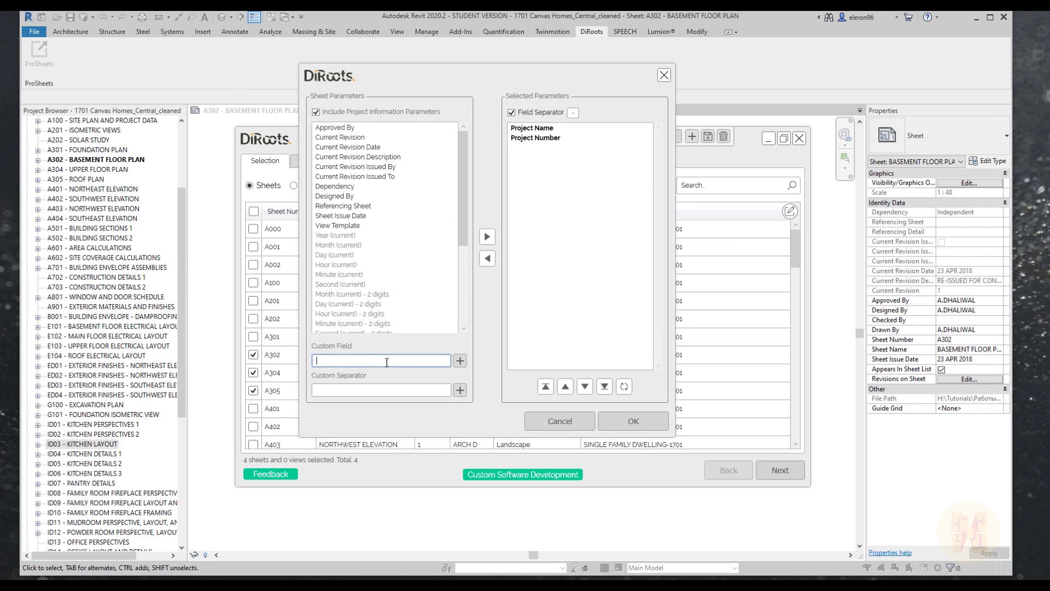
type("вфвф")
type("sdasd")
left_click(460, 361)
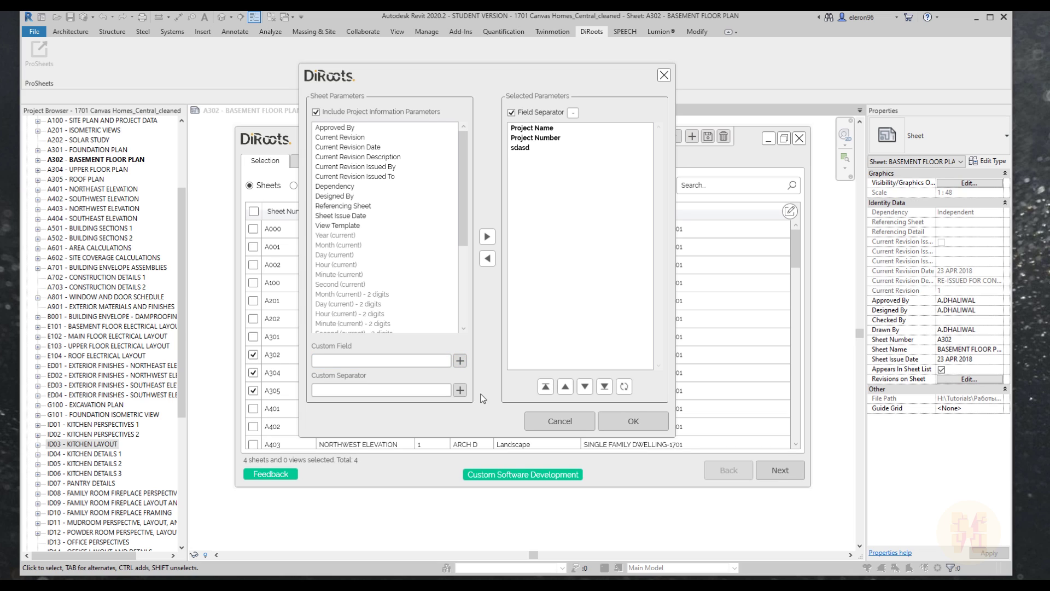
left_click(638, 420)
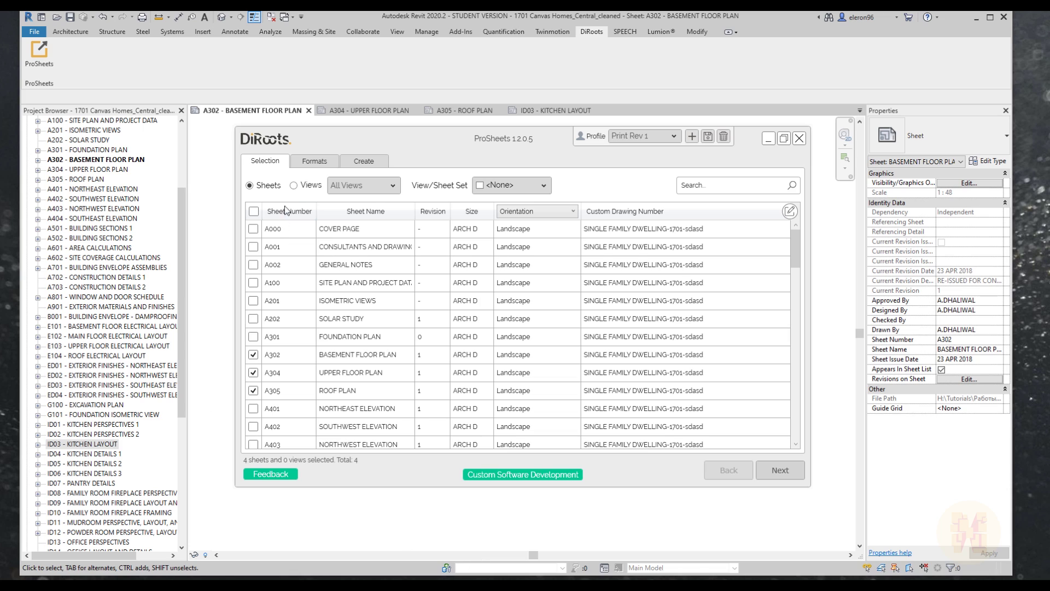
In the PDF format settings, set the paper placement to Center and the zoom to 100% size
left_click(315, 165)
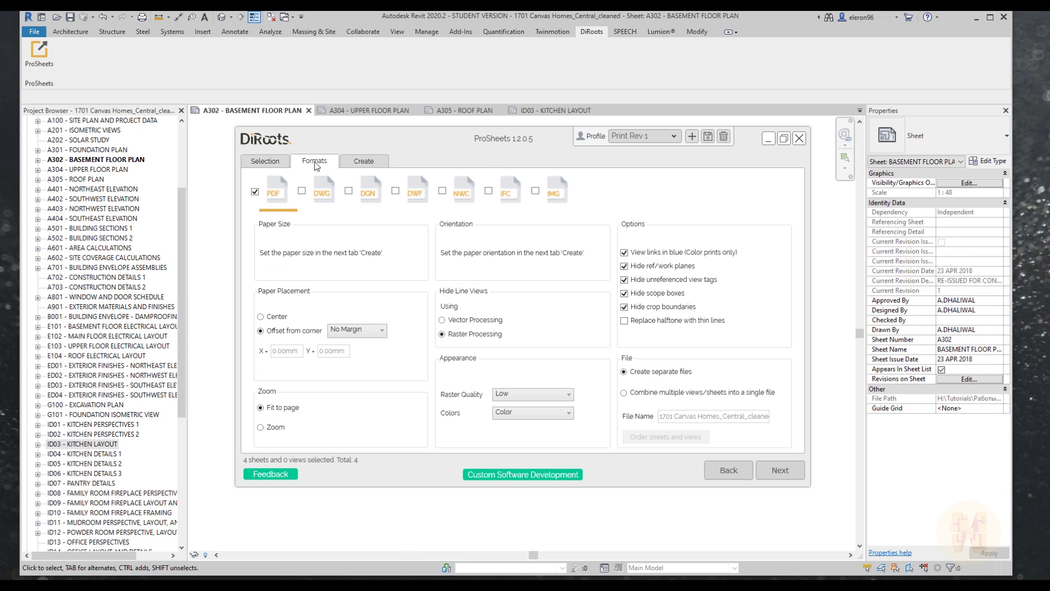
mouse_move(423, 160)
left_mouse_down()
mouse_move(438, 139)
mouse_move(433, 154)
left_mouse_up()
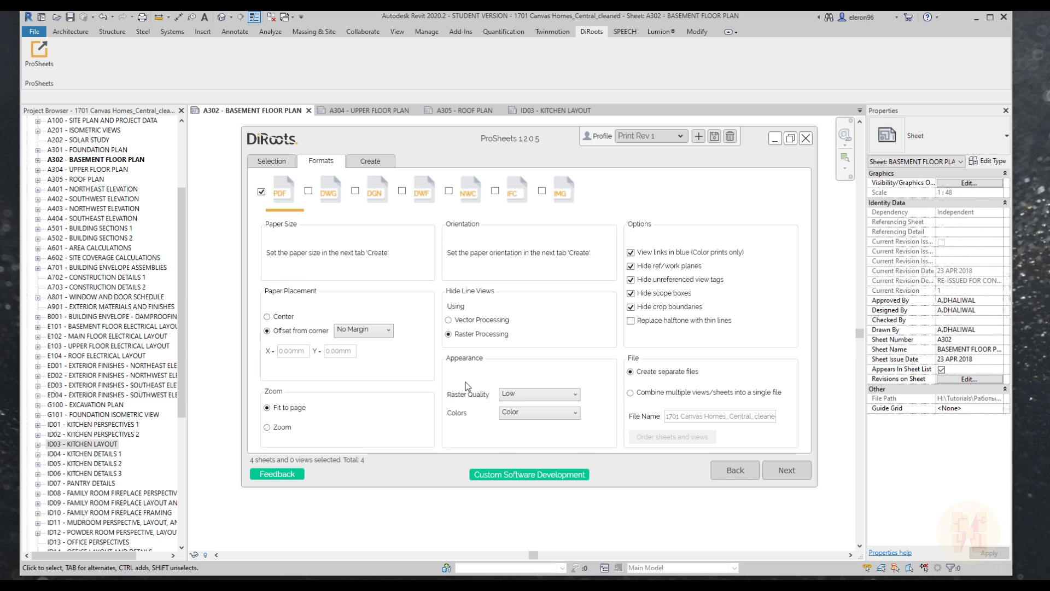
mouse_move(549, 141)
left_mouse_down()
mouse_move(559, 130)
mouse_move(546, 139)
left_mouse_up()
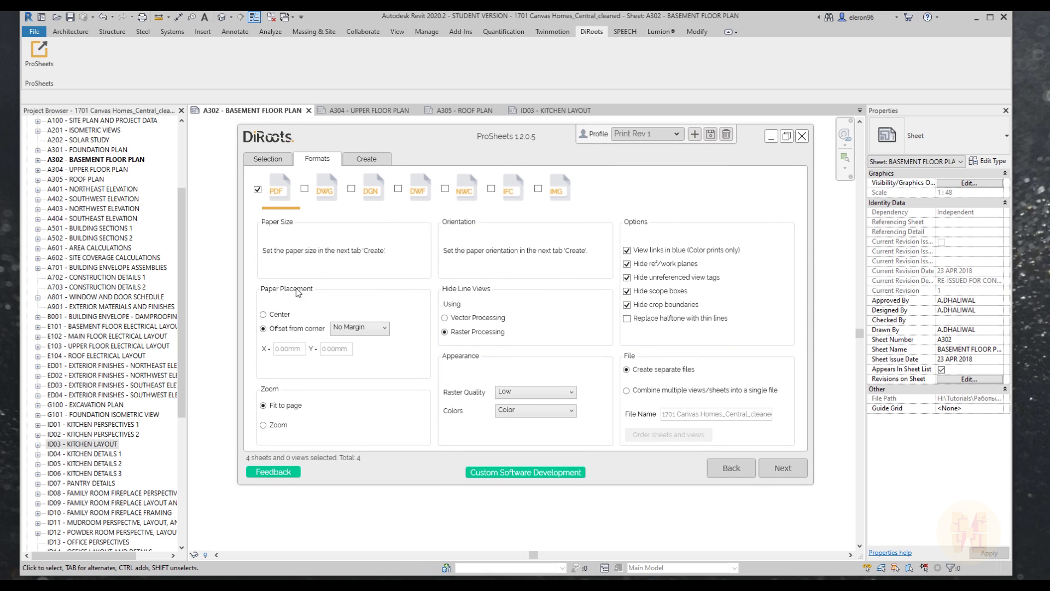
left_click(281, 317)
left_click(276, 429)
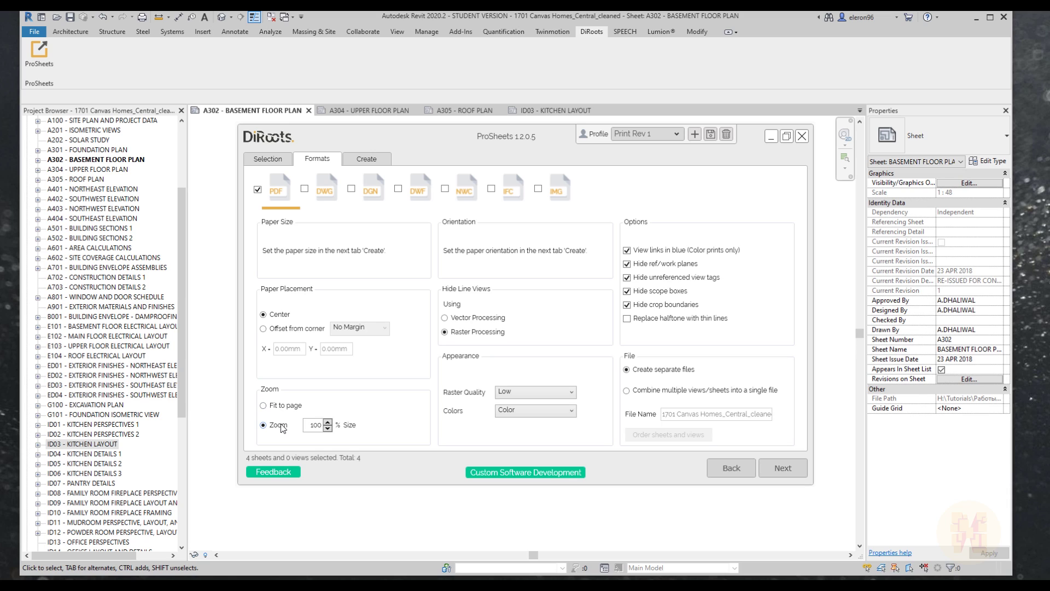
double_click(317, 428)
Set the PDF raster quality to Medium and check the available colour options
left_click(519, 392)
left_click(511, 414)
left_click_drag(499, 144, 491, 137)
left_click(505, 386)
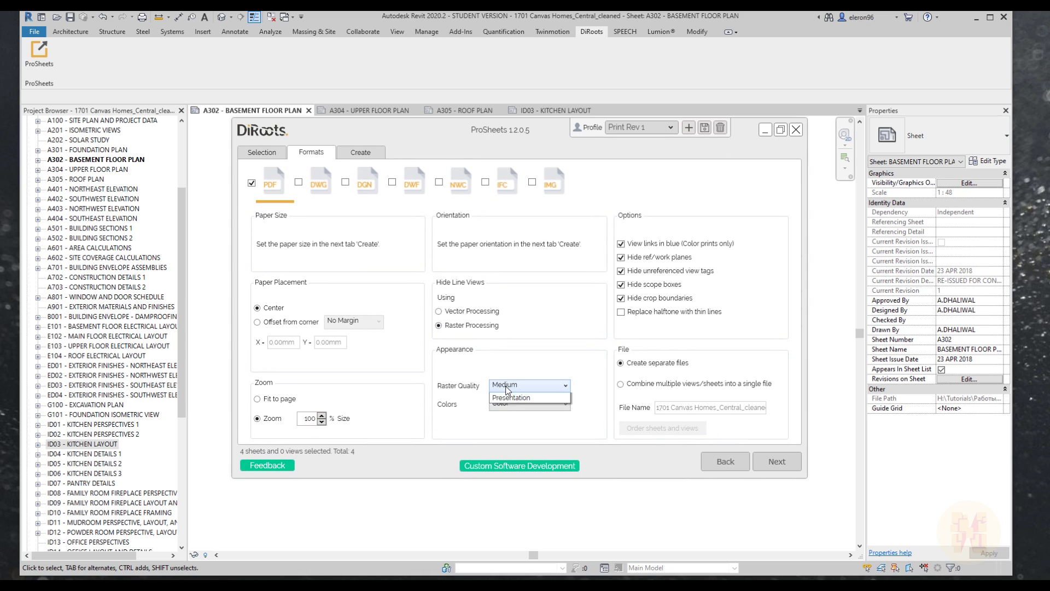
left_click(460, 435)
left_click(529, 404)
left_click(468, 429)
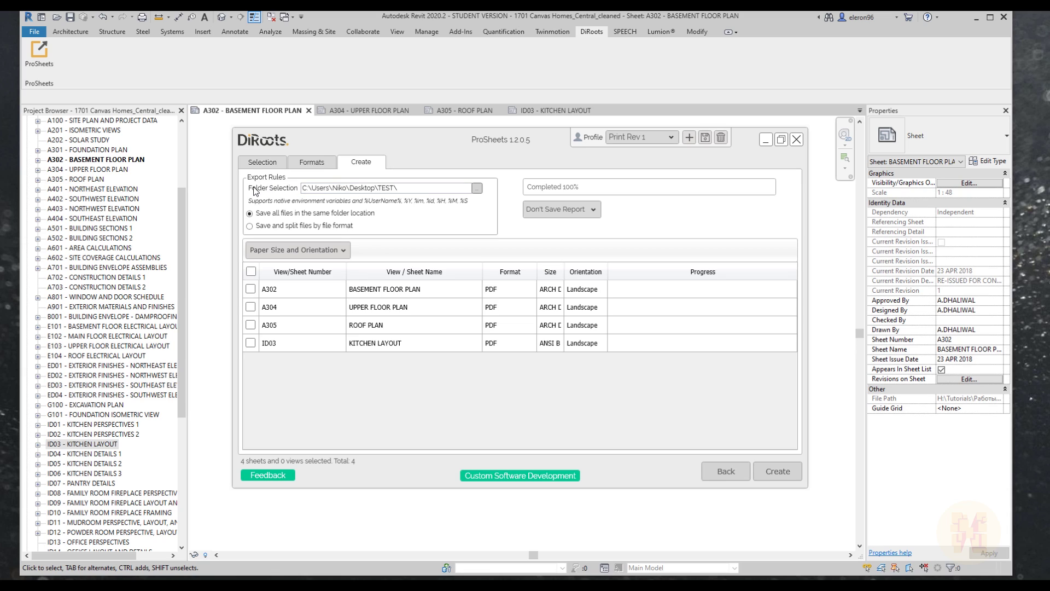
Set the TEST desktop folder as the export location and start creating PDFs for sheets A302, A304, A305 and ID03
left_click(476, 189)
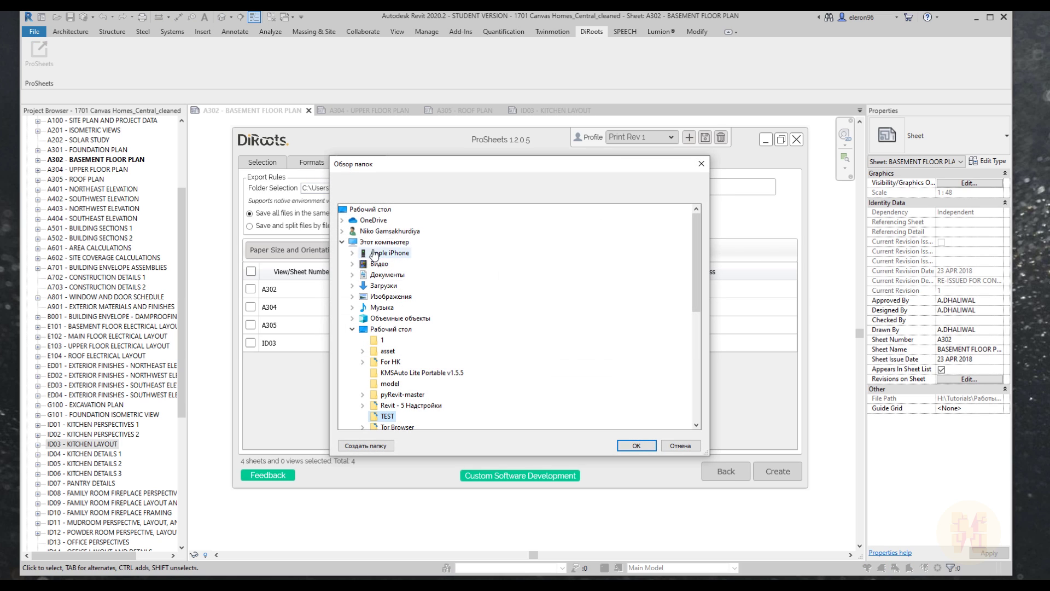
left_click(367, 384)
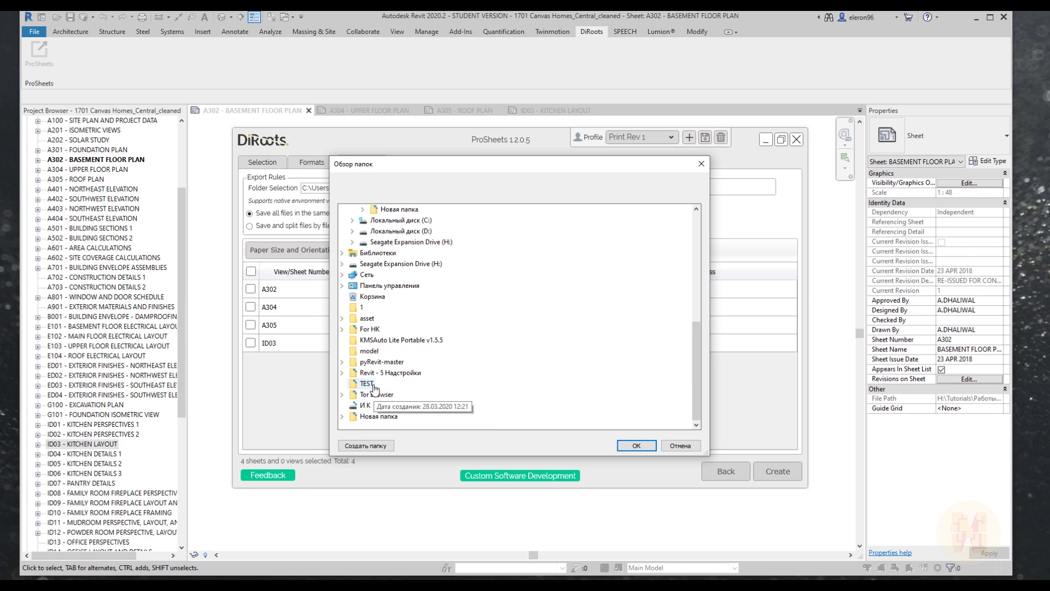
left_click(637, 446)
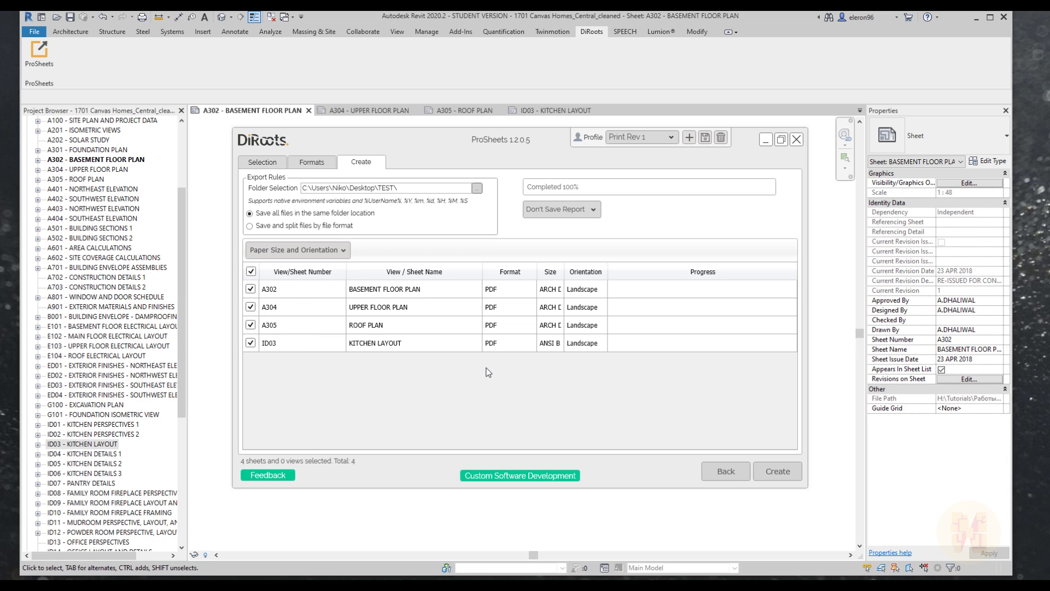
left_click(786, 476)
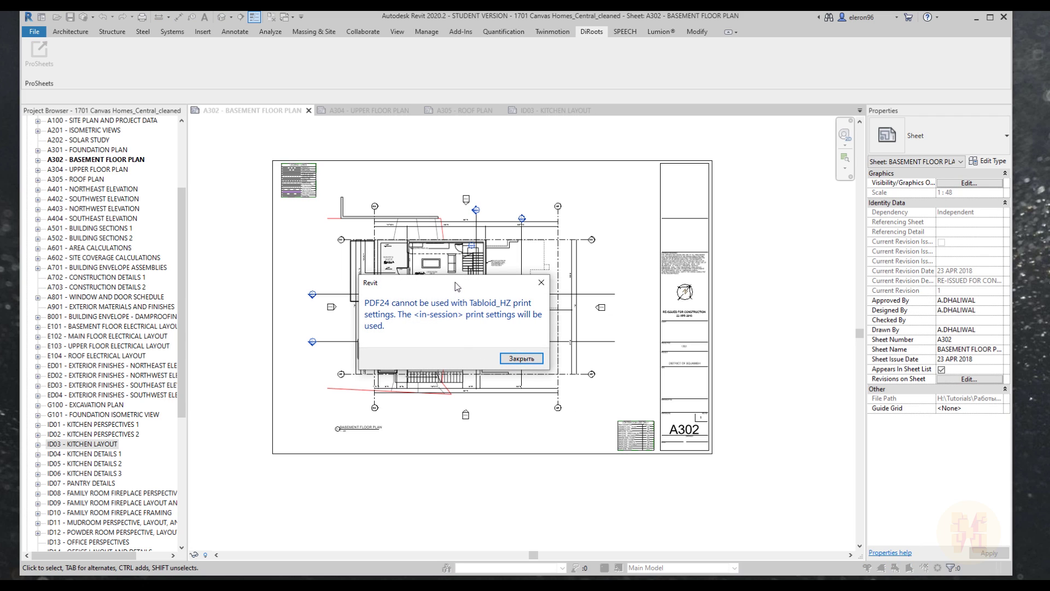
Dismiss the print-settings warnings during the PDF export, close the completion notice and bring up the TEST export folder
left_click_drag(456, 283, 483, 276)
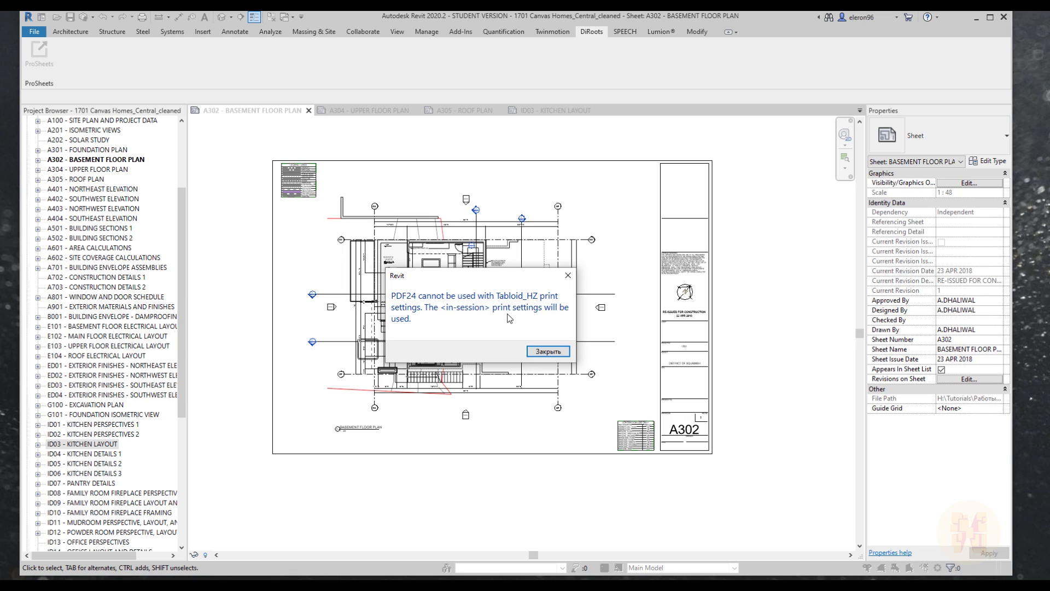
left_click(553, 350)
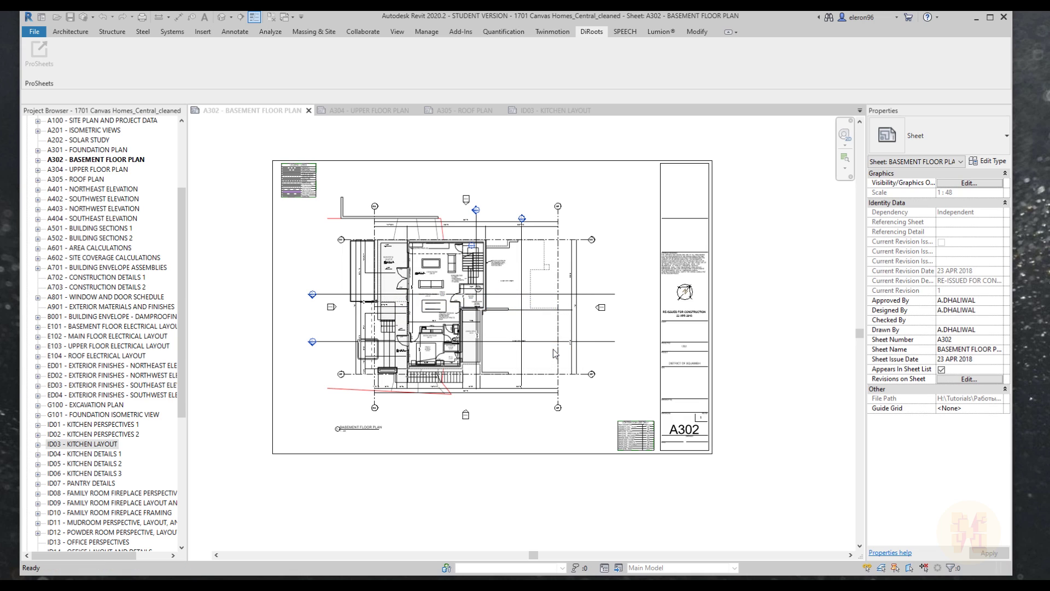
left_click(520, 359)
left_click(535, 361)
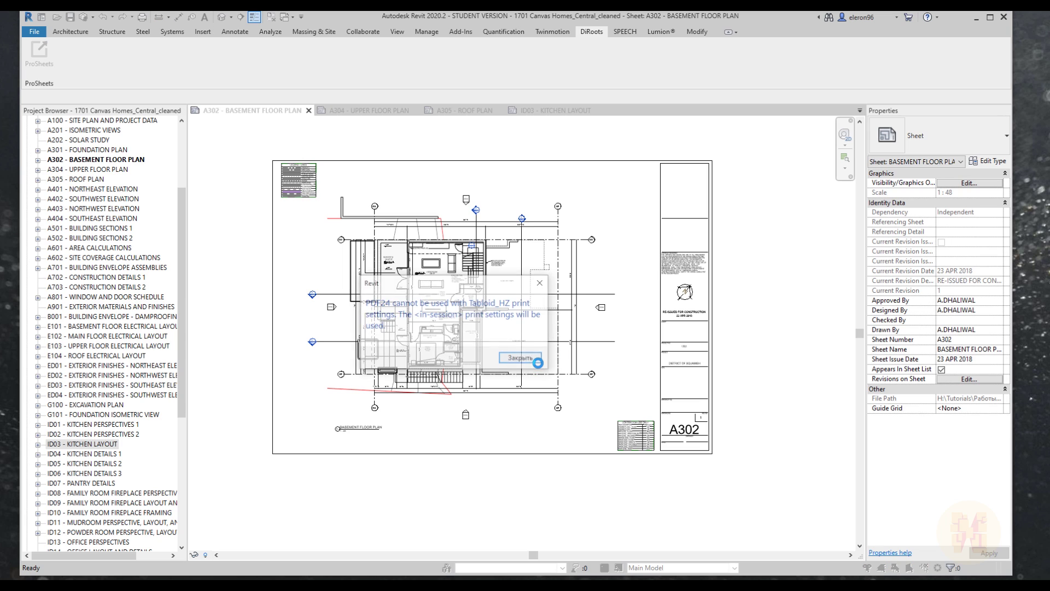
left_click(538, 362)
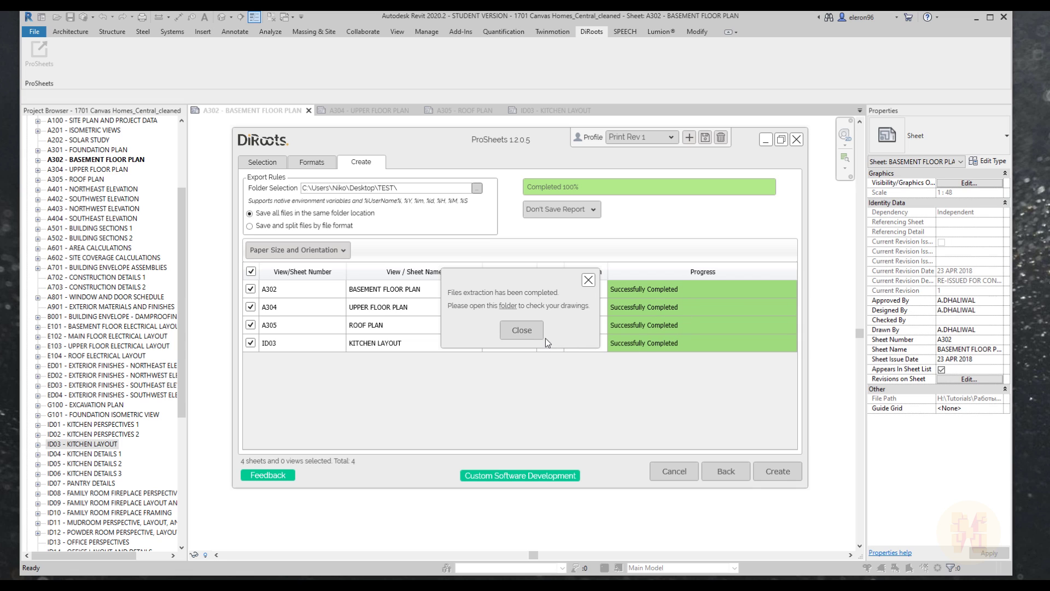
left_click(525, 330)
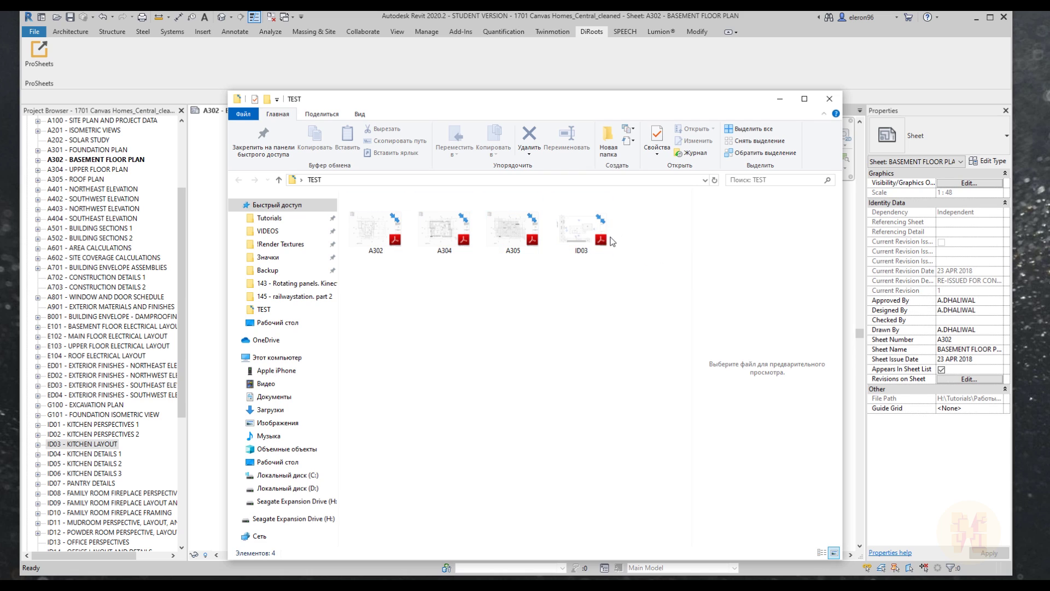
Open the exported A302 PDF, examine the line quality of the living room sofa up close, and close the file
left_click(380, 241)
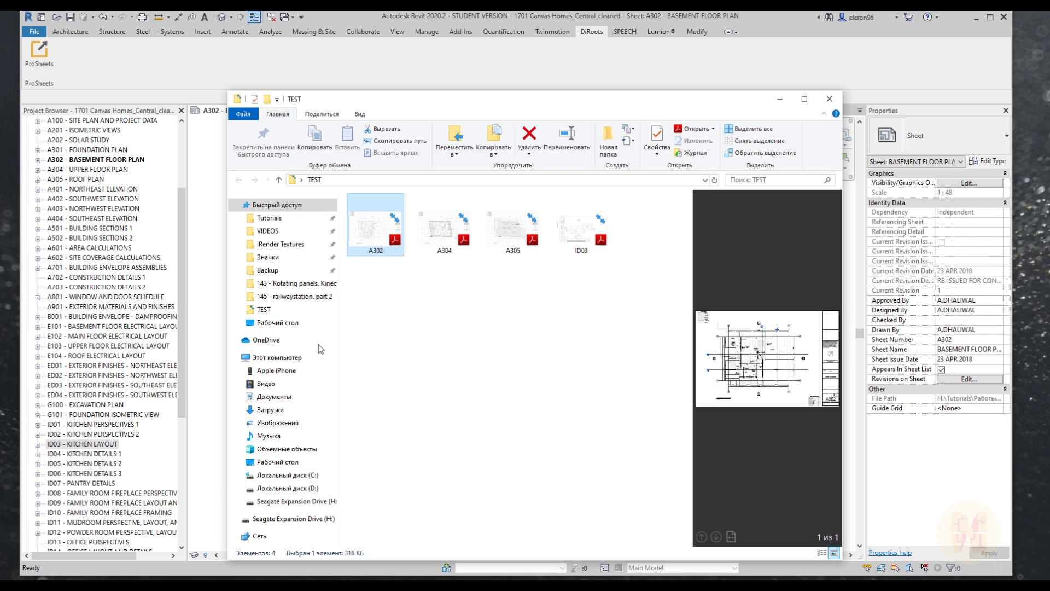
double_click(402, 216)
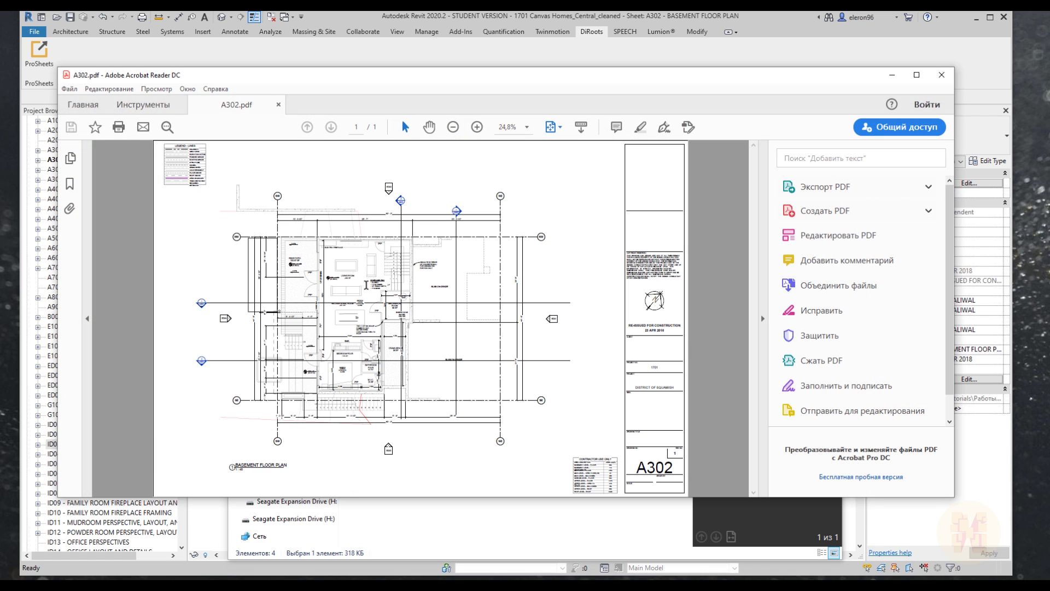
scroll(319, 290, "up", 8, "ctrl")
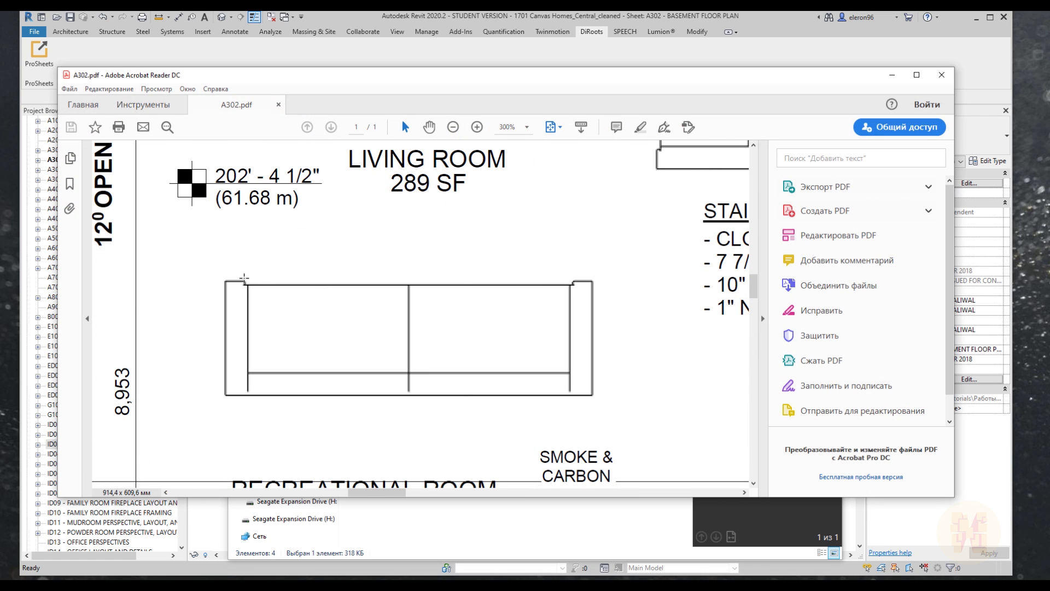
scroll(244, 279, "up", 5, "ctrl")
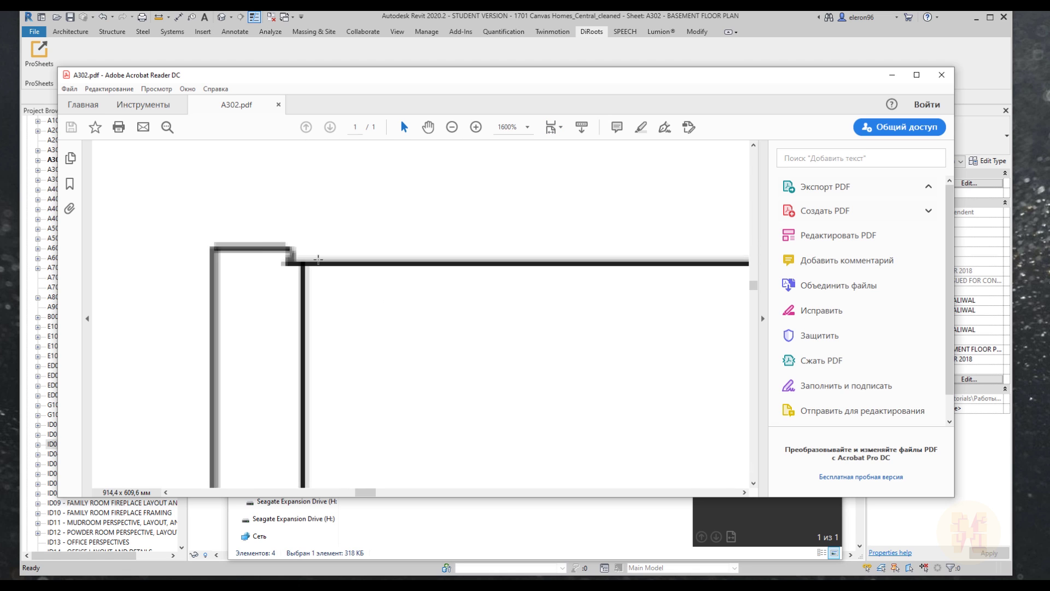
scroll(306, 241, "down", 4, "ctrl")
scroll(321, 265, "up", 6, "ctrl")
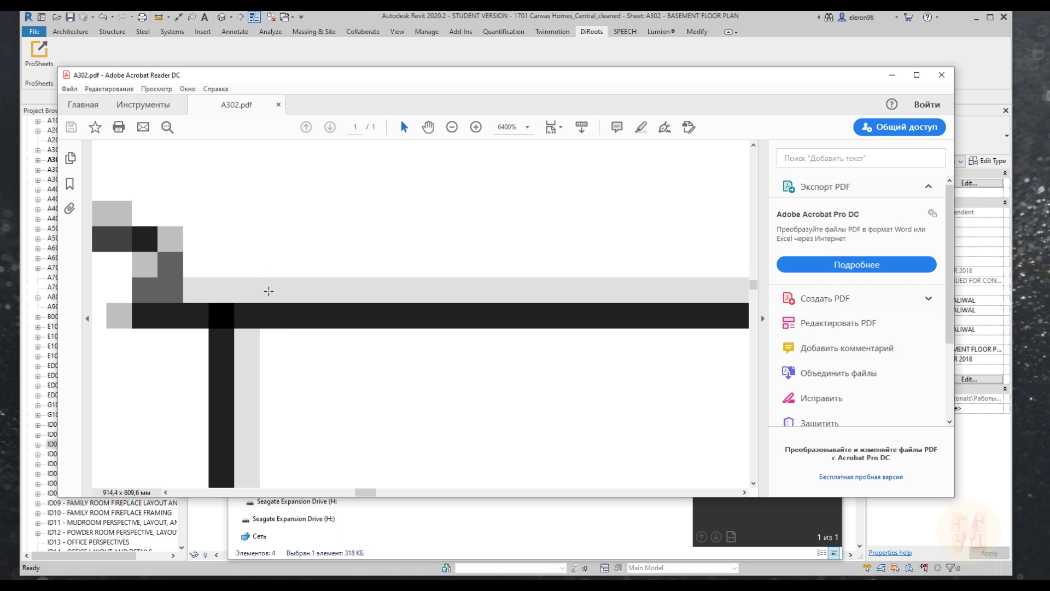
scroll(316, 321, "down", 12, "ctrl")
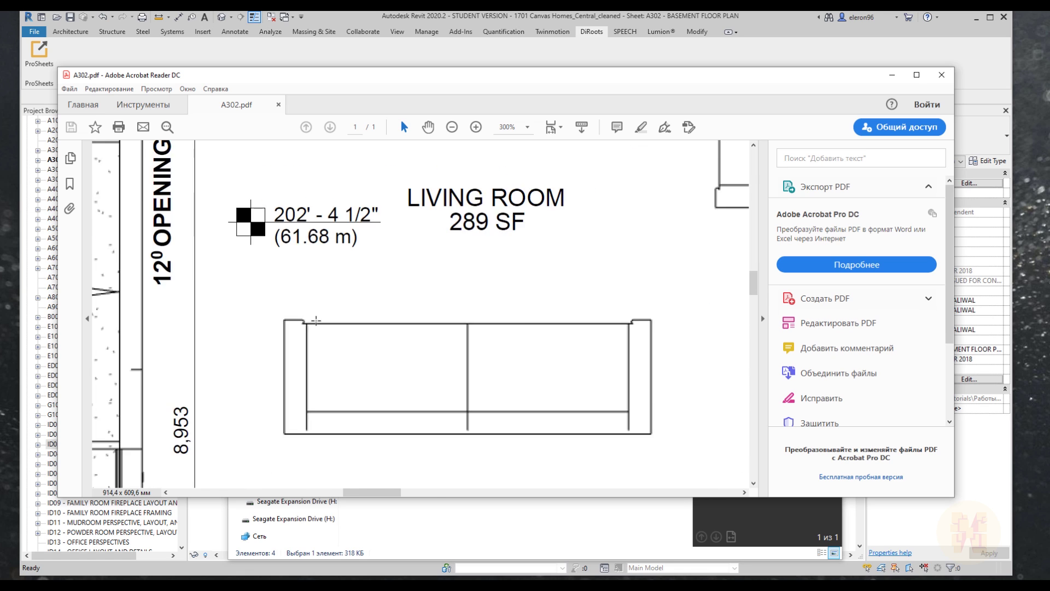
scroll(316, 320, "down", 5, "ctrl")
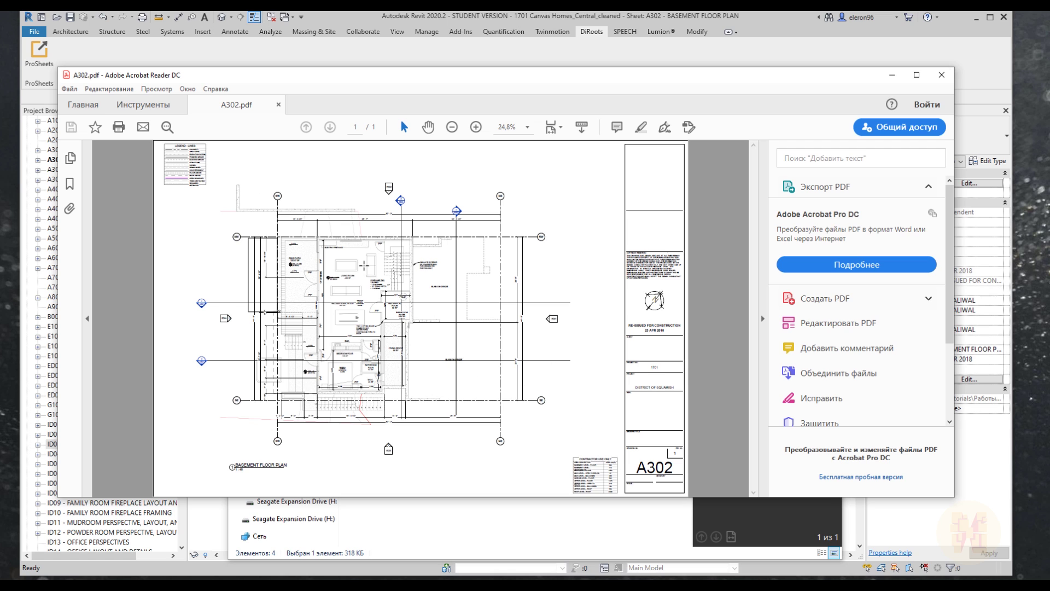
left_click(941, 74)
Open the exported A304 and ID03 PDFs to check their sheet layouts, close both files and minimize the TEST folder
left_click(430, 223)
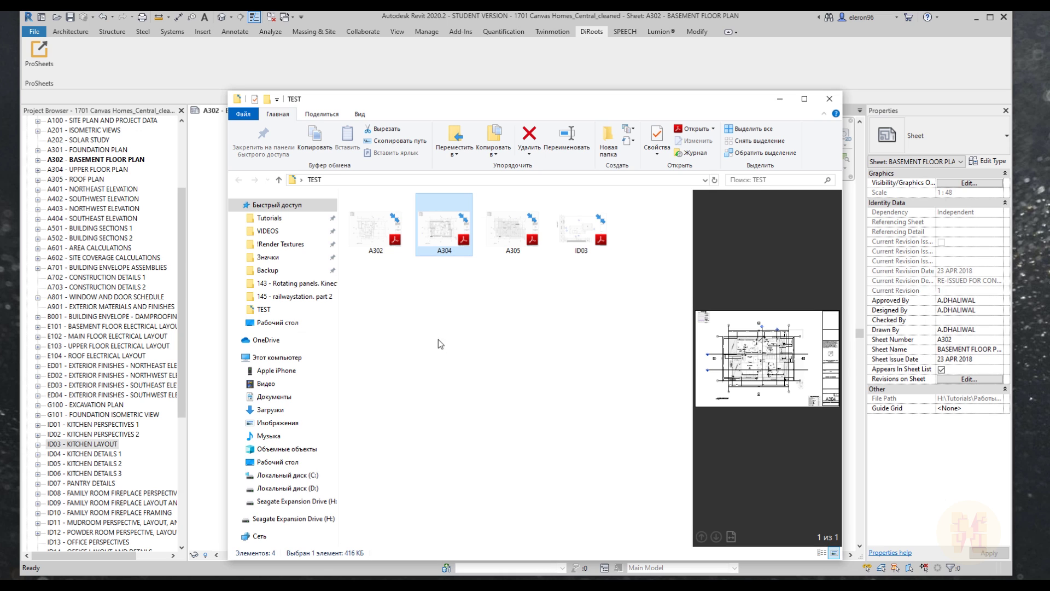
double_click(443, 233)
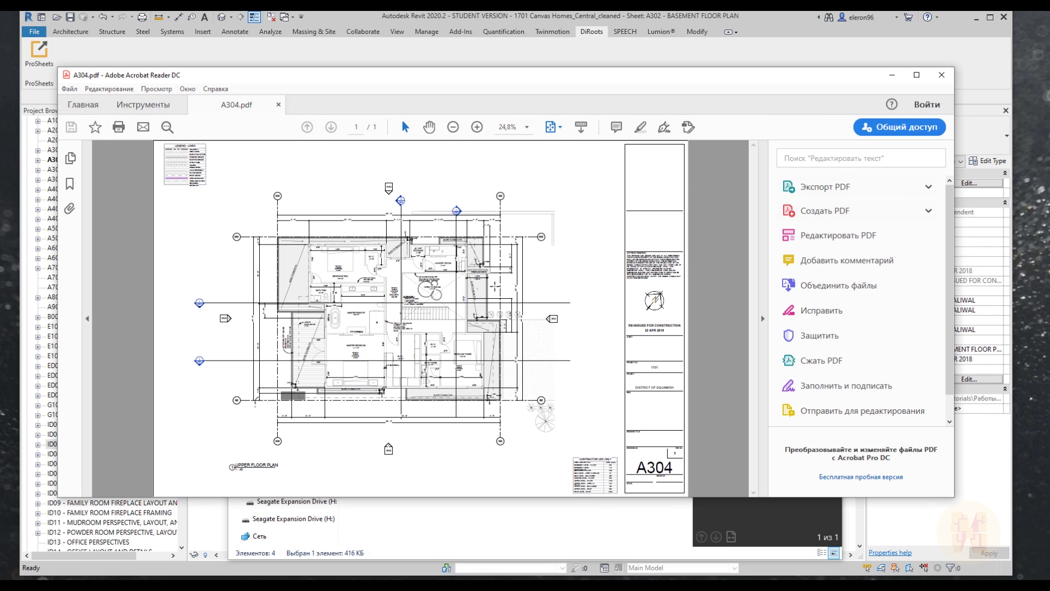
left_click_drag(553, 81, 558, 284)
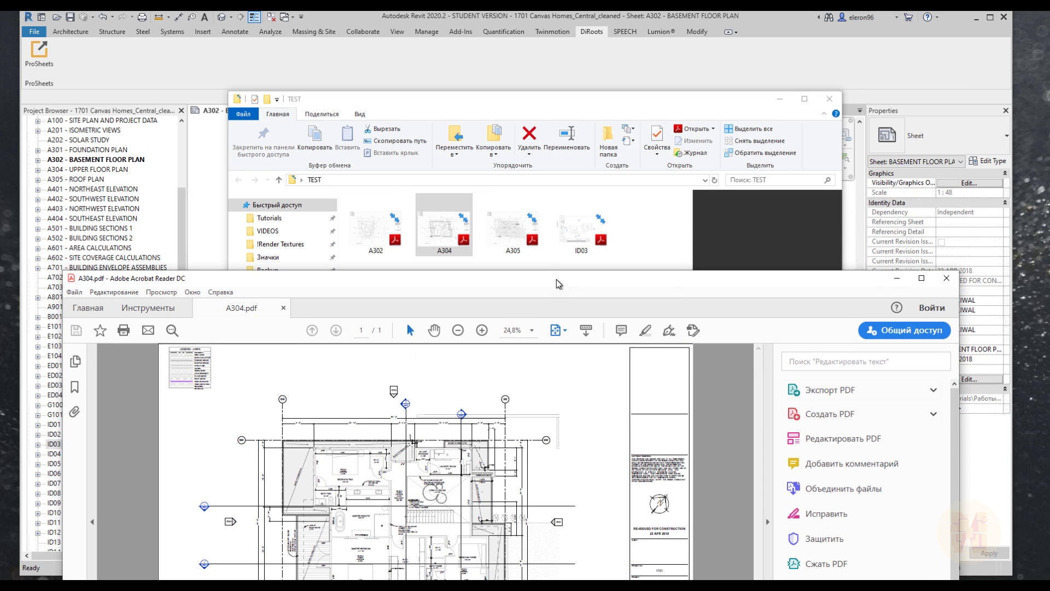
left_click(583, 229)
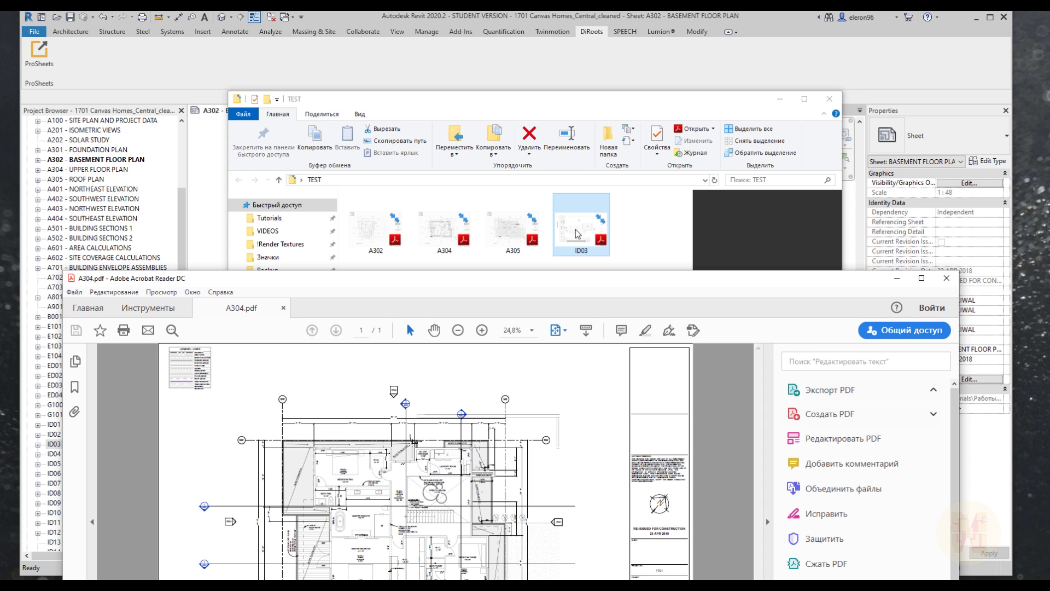
left_click(581, 230)
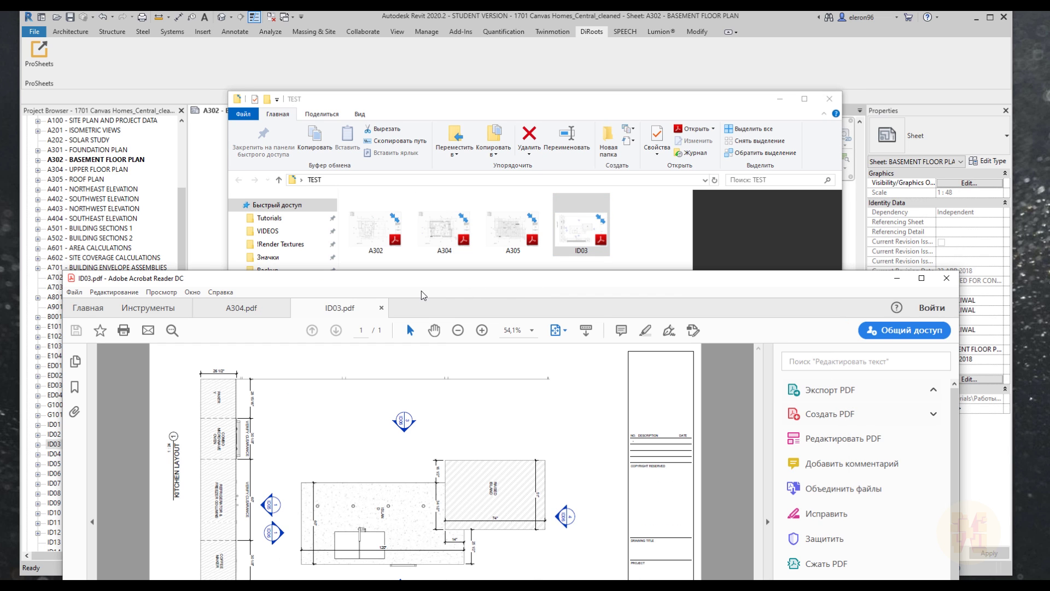
scroll(553, 286, "down", 2, "ctrl")
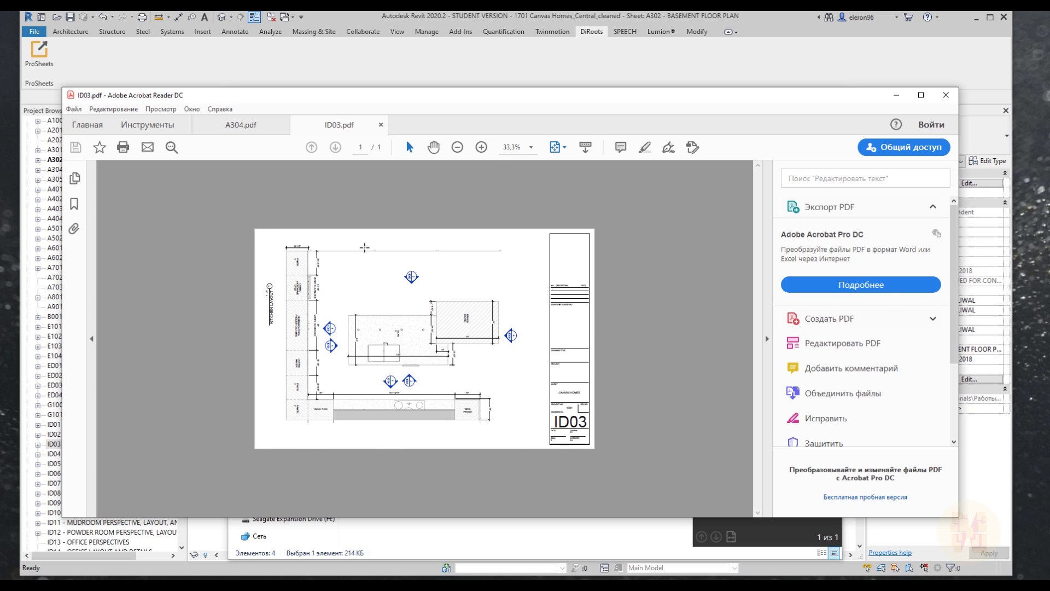
left_click(946, 94)
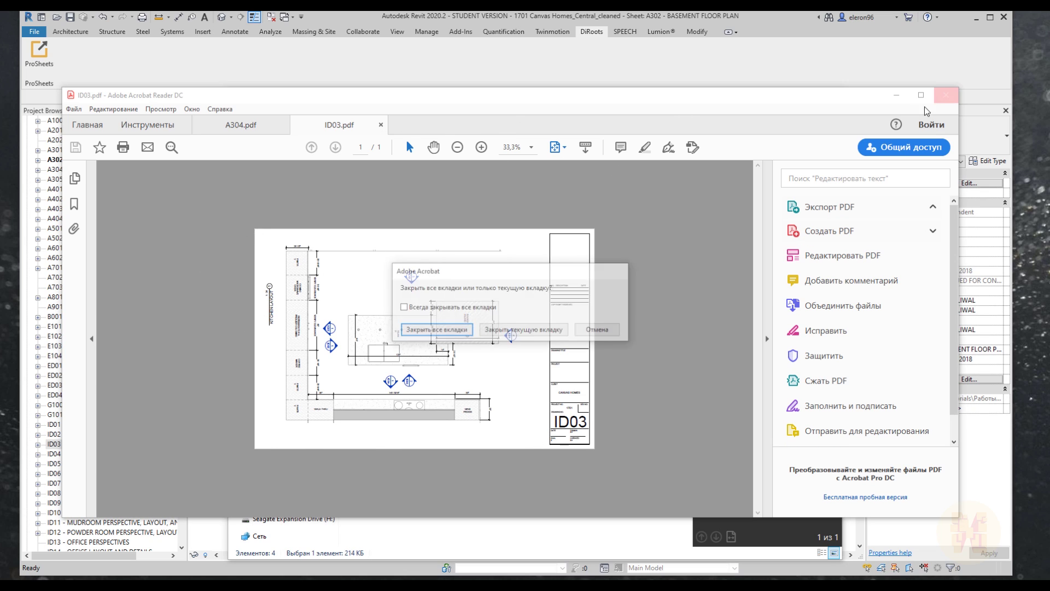
left_click(524, 331)
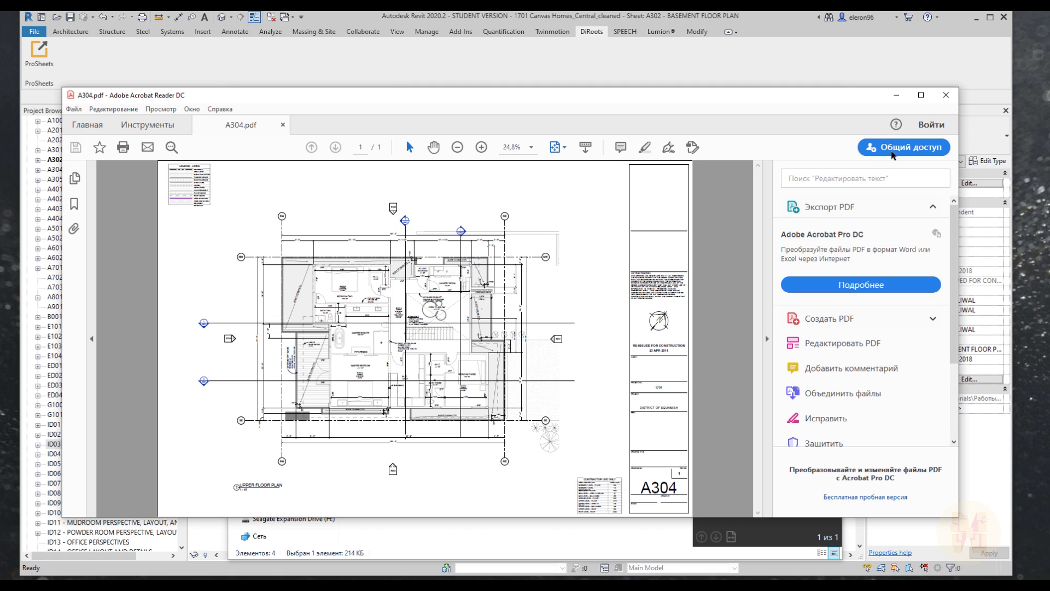
left_click(946, 94)
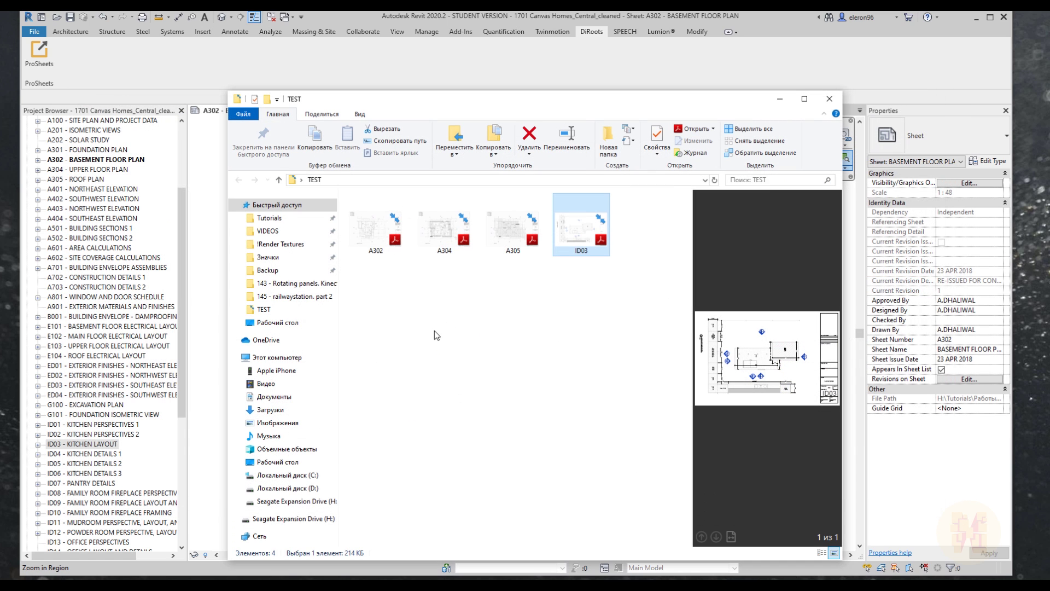
left_click(782, 99)
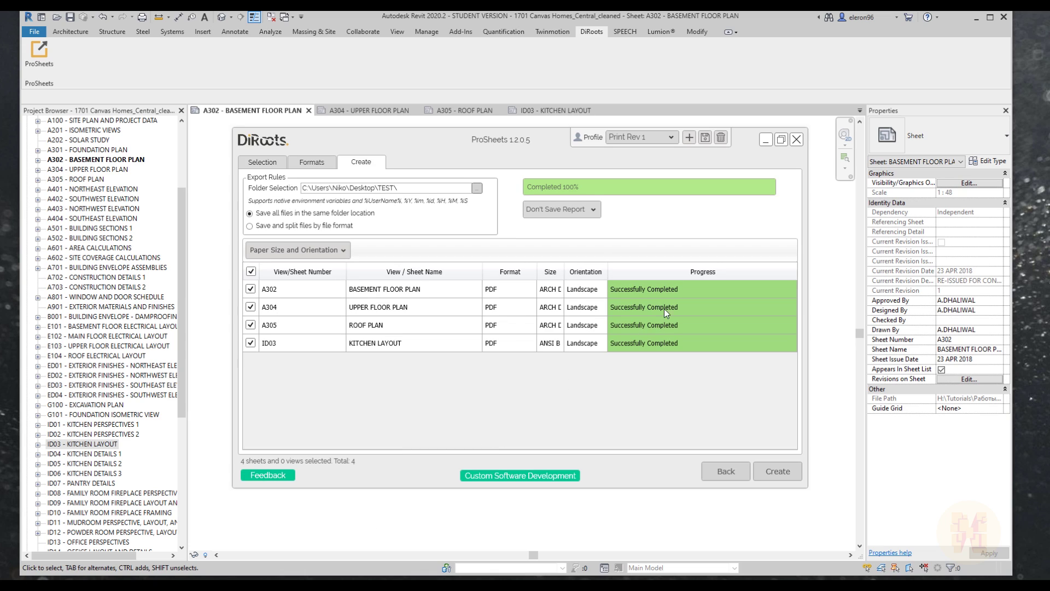
Deselect all sheets for export and save the profile as Print Rev 1, overwriting the existing XML file
left_click(251, 271)
left_click(705, 138)
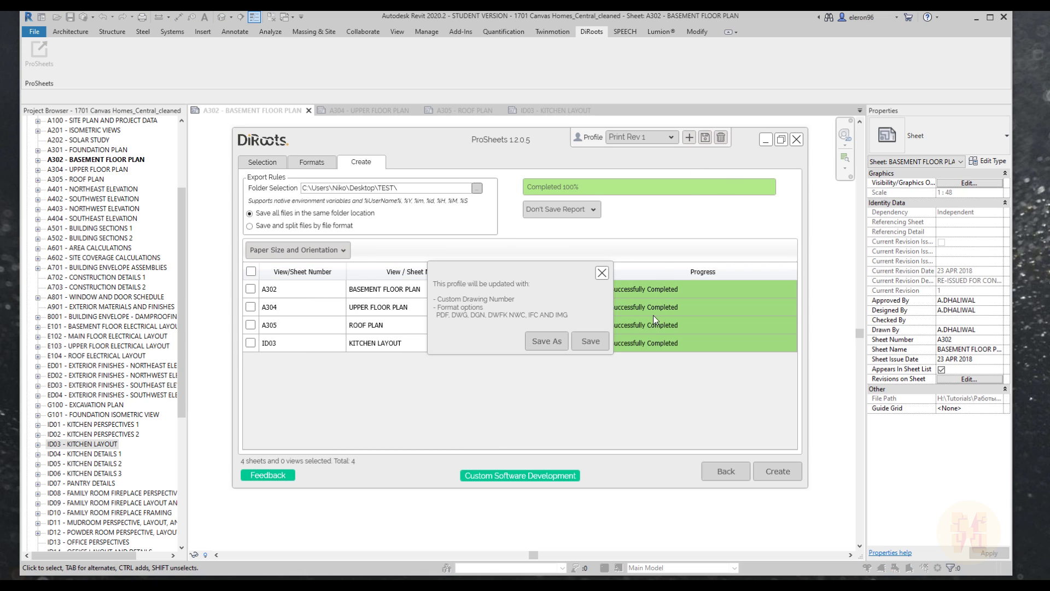
left_click(549, 340)
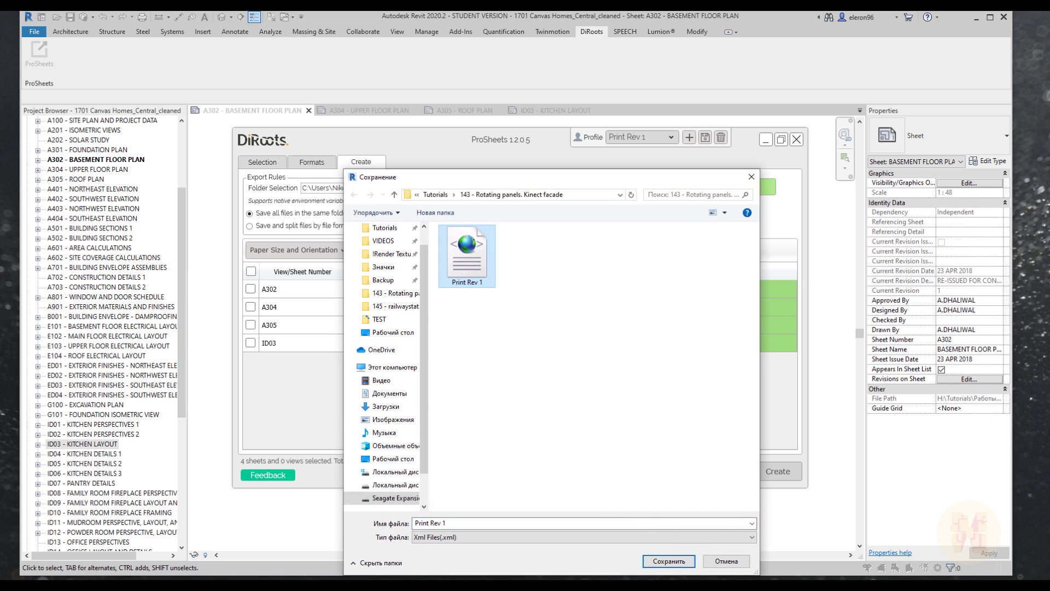
left_click(667, 561)
left_click(585, 403)
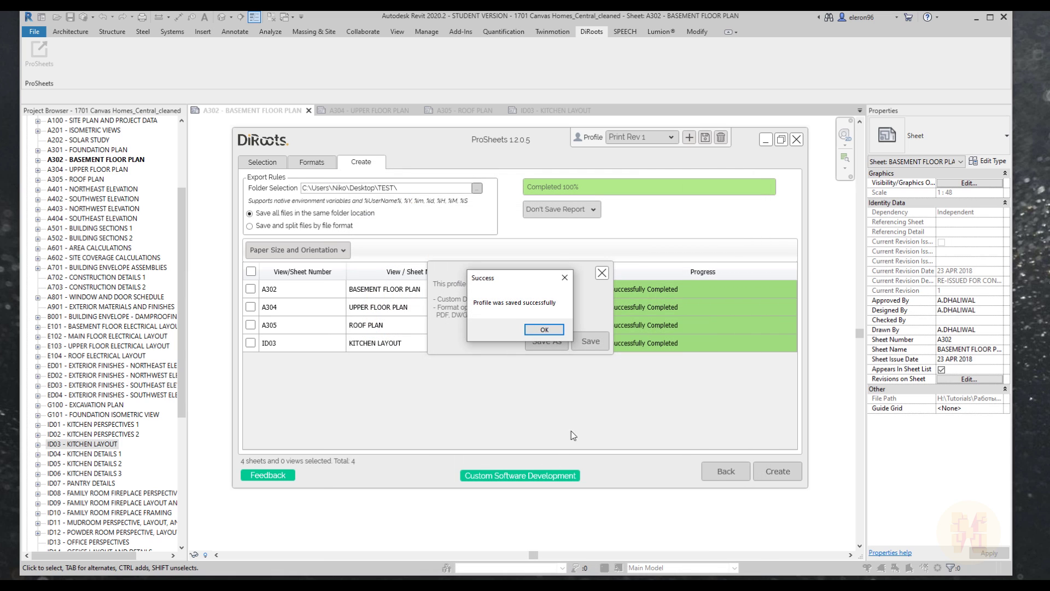
left_click(546, 330)
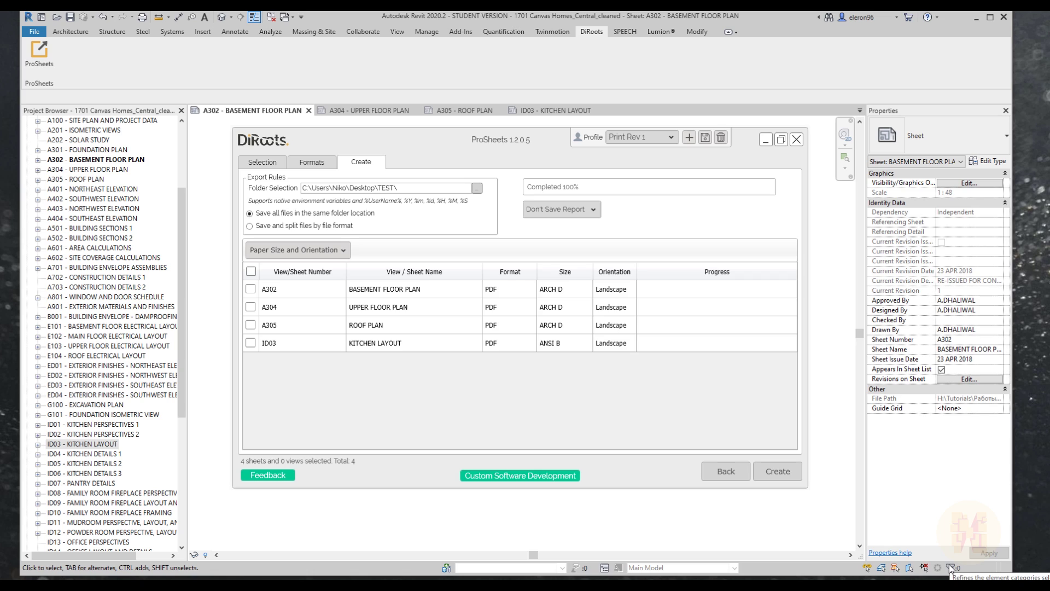
Set the PDF output to combine multiple views/sheets into a single file and export all four listed sheets
left_click(311, 162)
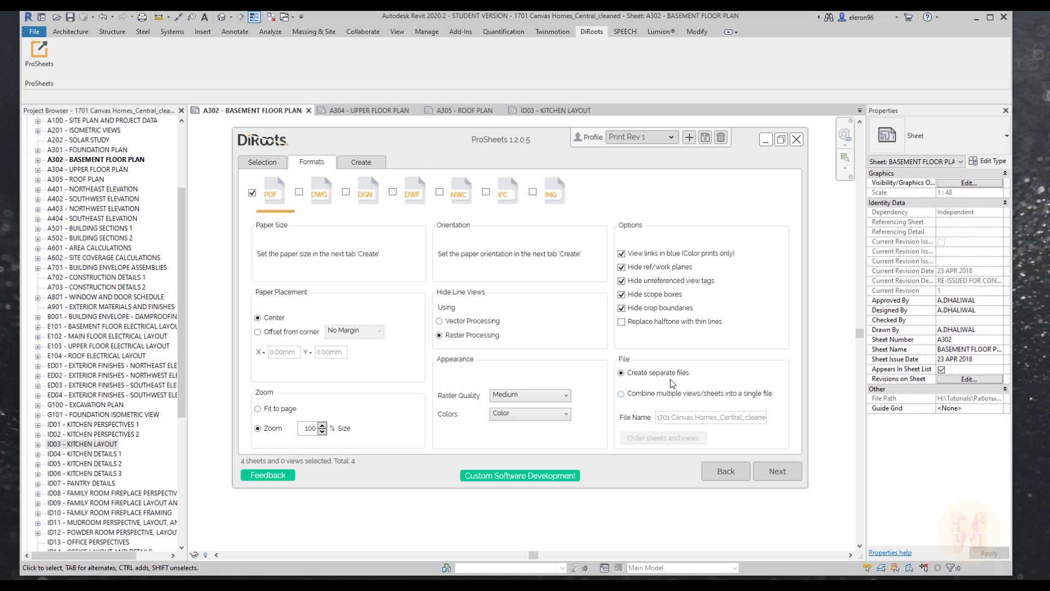
left_click(649, 397)
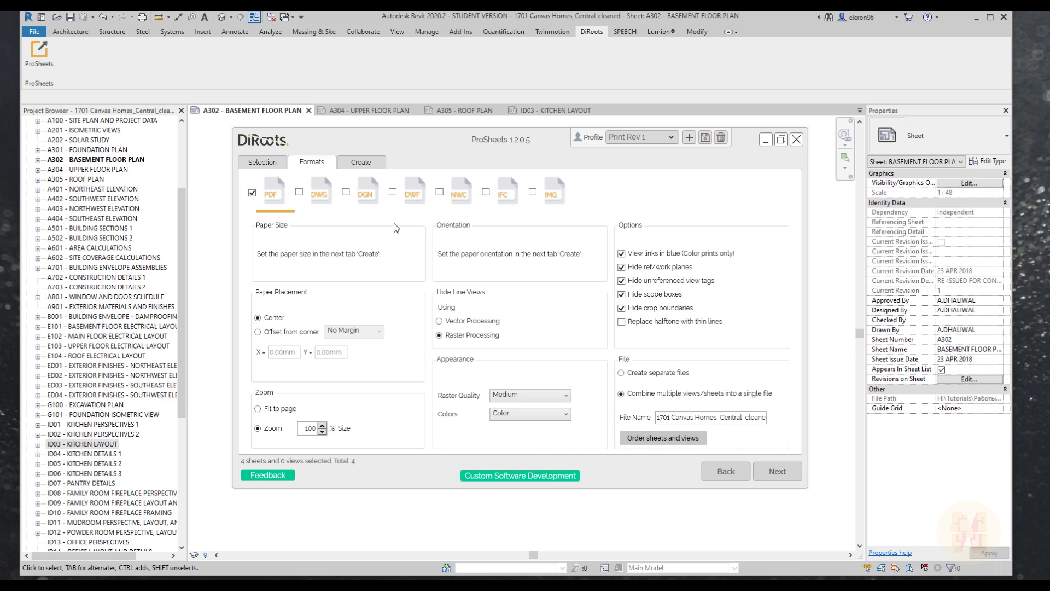
left_click(359, 164)
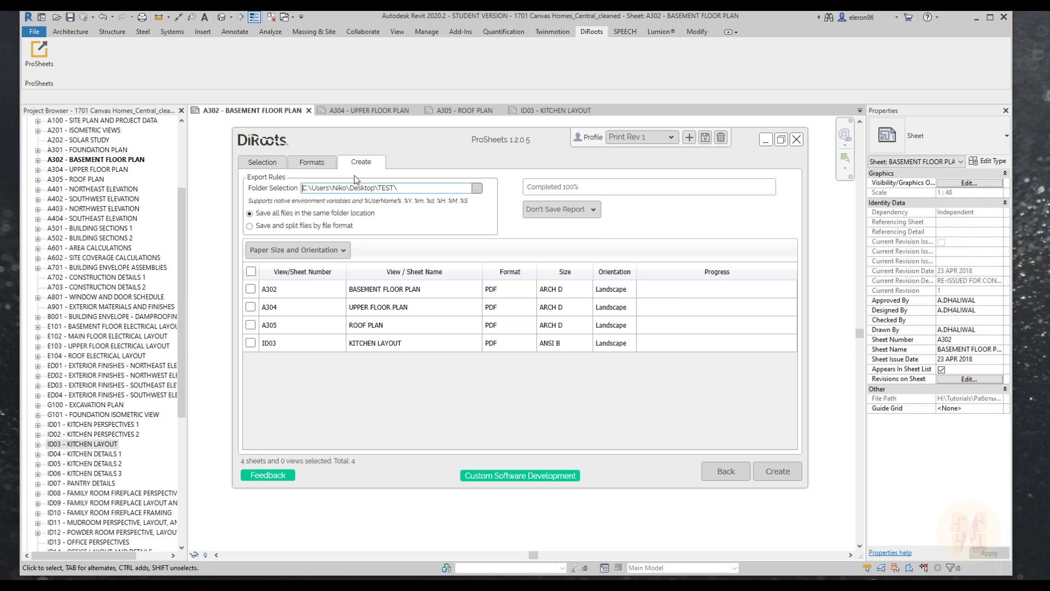
left_click(251, 272)
left_click(778, 471)
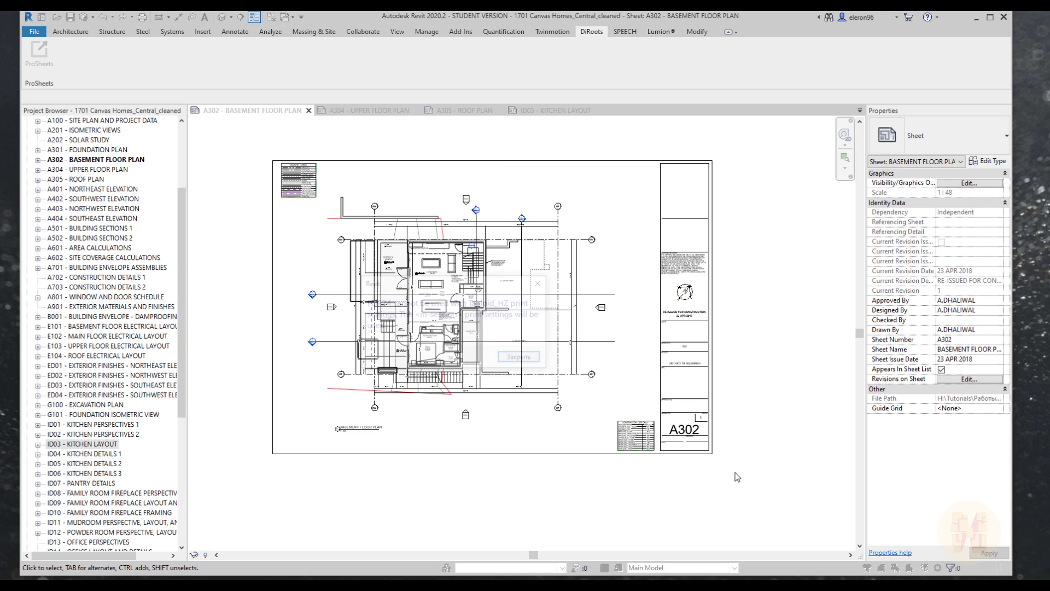
left_click(525, 330)
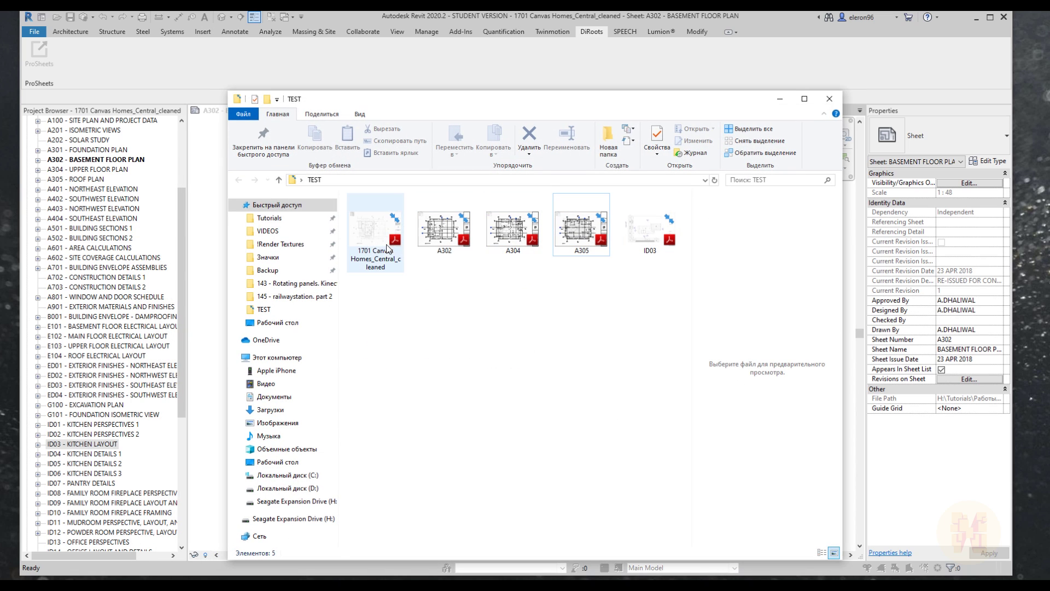
Open the combined PDF 1701 Canvas Homes_Central_cleaned and look through its pages
left_click(387, 248)
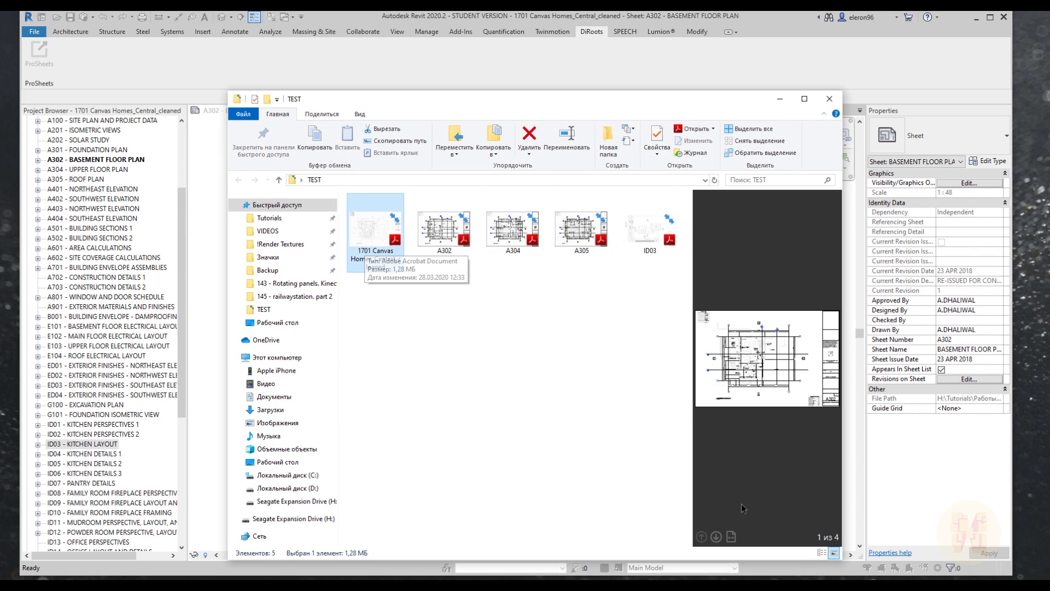
double_click(380, 253)
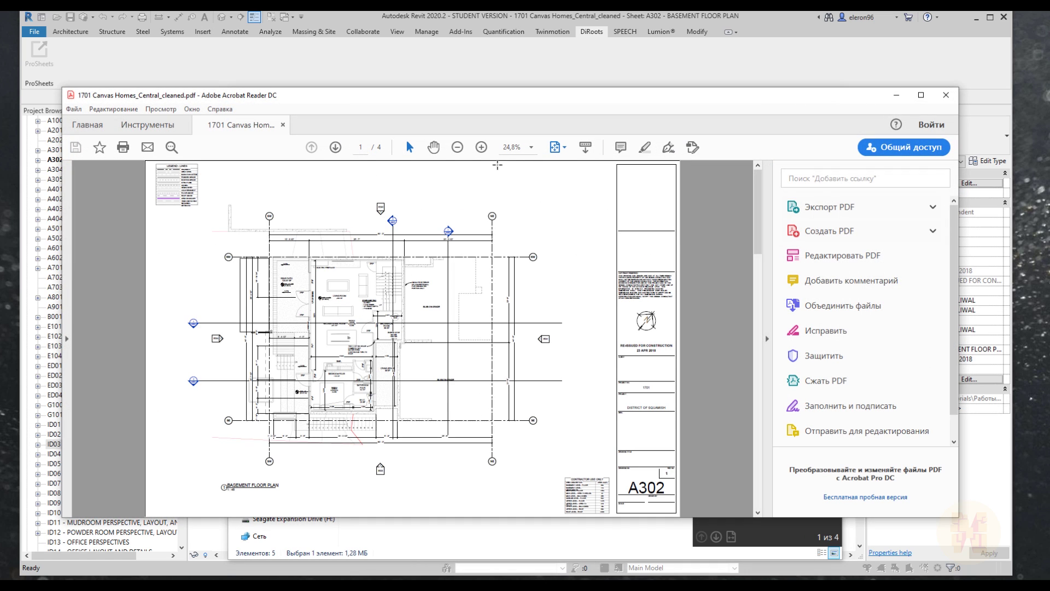
scroll(407, 172, "down", 3)
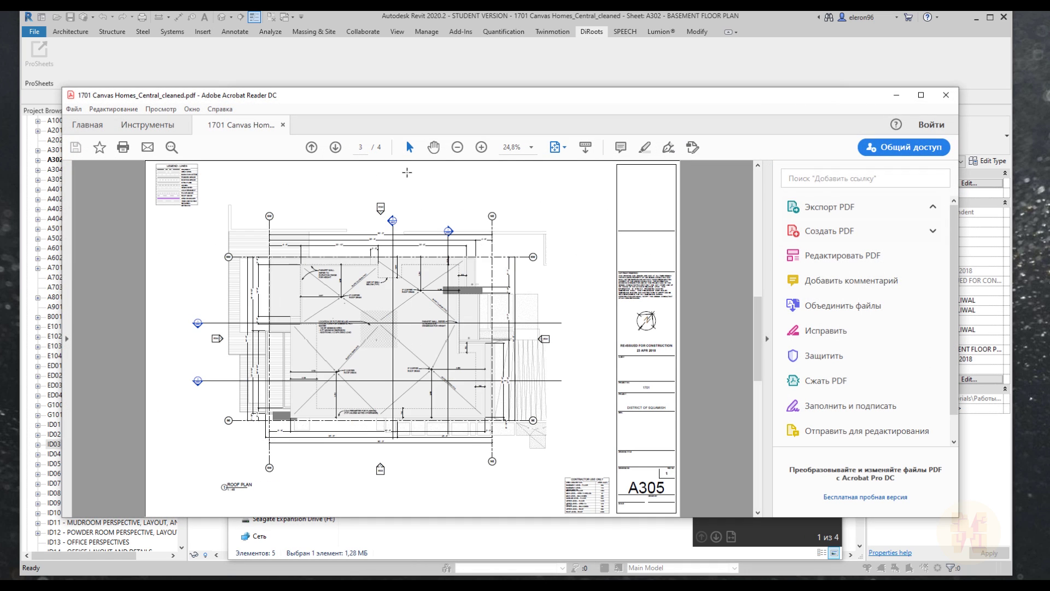
scroll(407, 172, "up", 2)
scroll(407, 172, "up", 1)
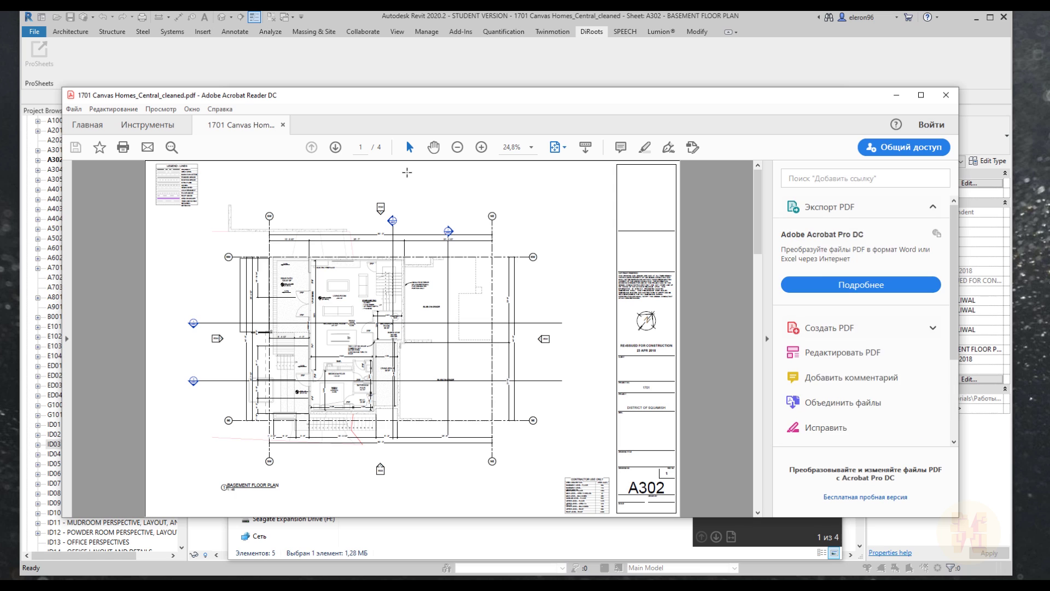
scroll(407, 172, "down", 1)
scroll(407, 172, "down", 2)
scroll(407, 172, "up", 1)
scroll(407, 173, "up", 2)
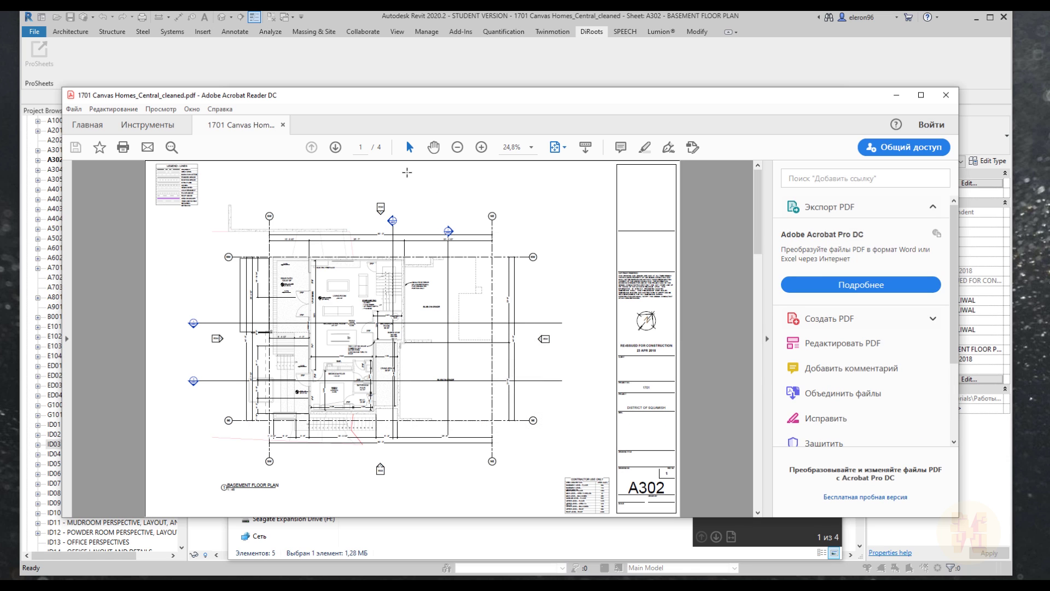
scroll(407, 172, "down", 1)
scroll(407, 172, "up", 1)
scroll(407, 172, "down", 1)
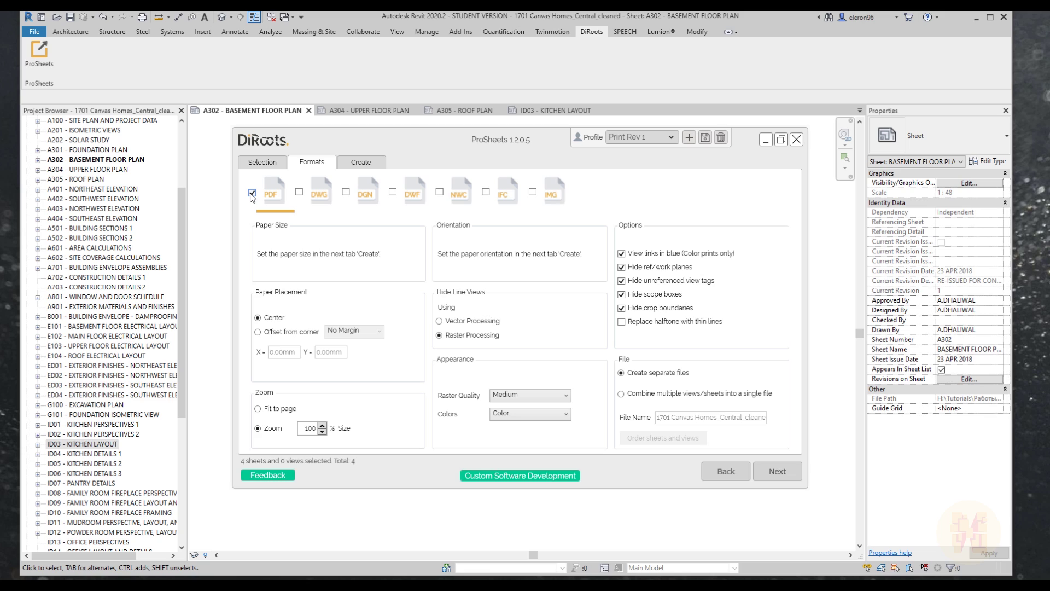
Set the PDF output to combine multiple views/sheets into a single file and add the DWG format with No Export Setup
left_click(632, 393)
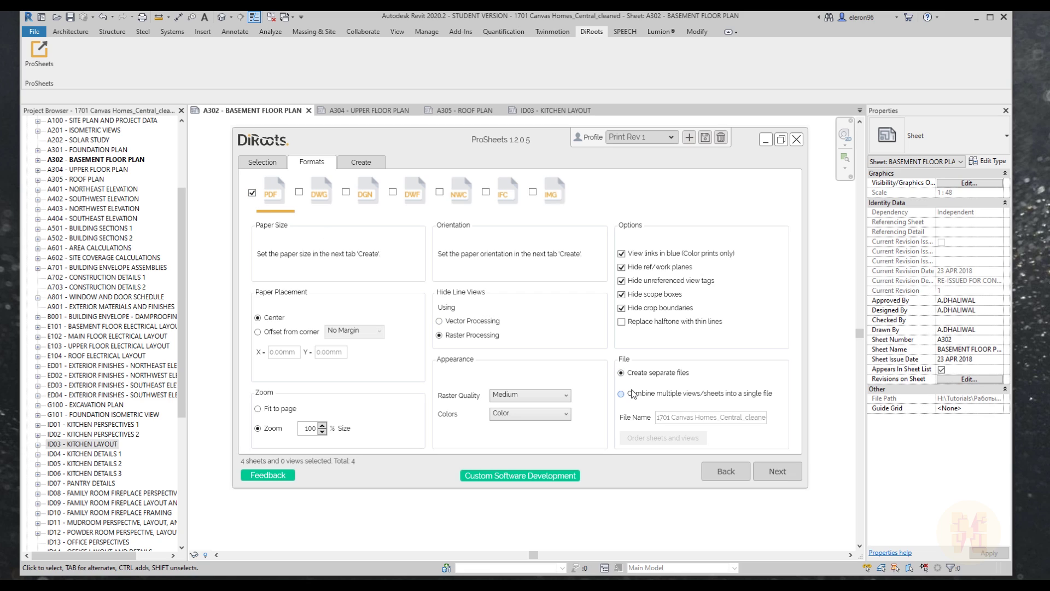
left_click(299, 192)
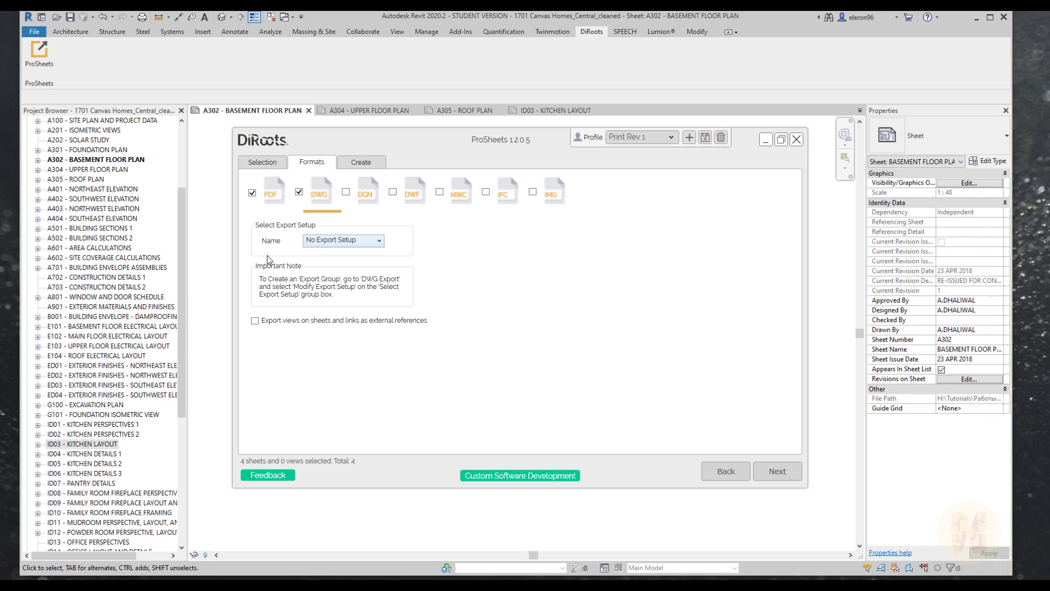
left_click(361, 162)
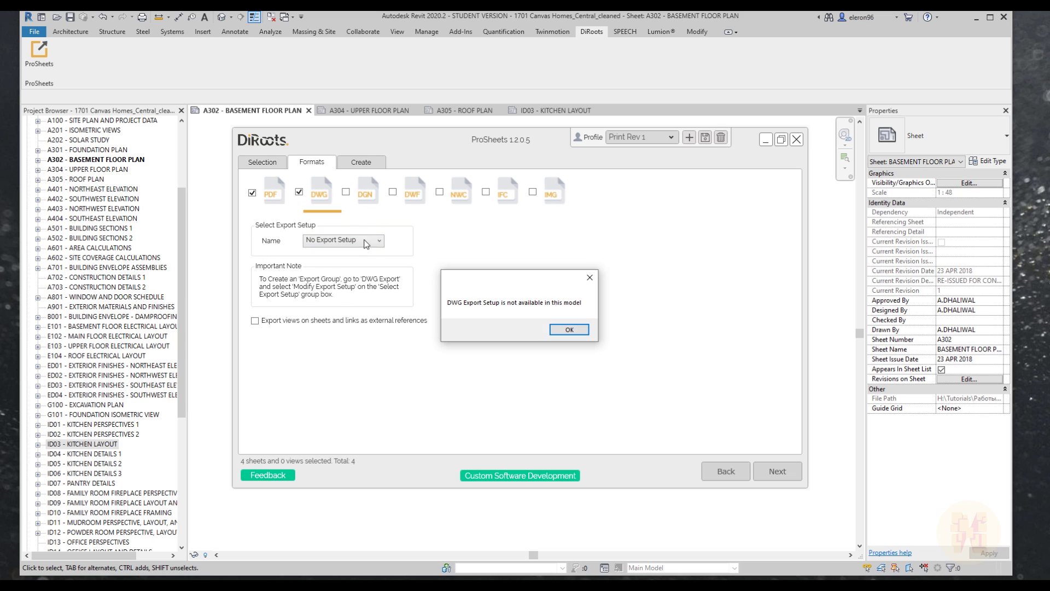
left_click(569, 330)
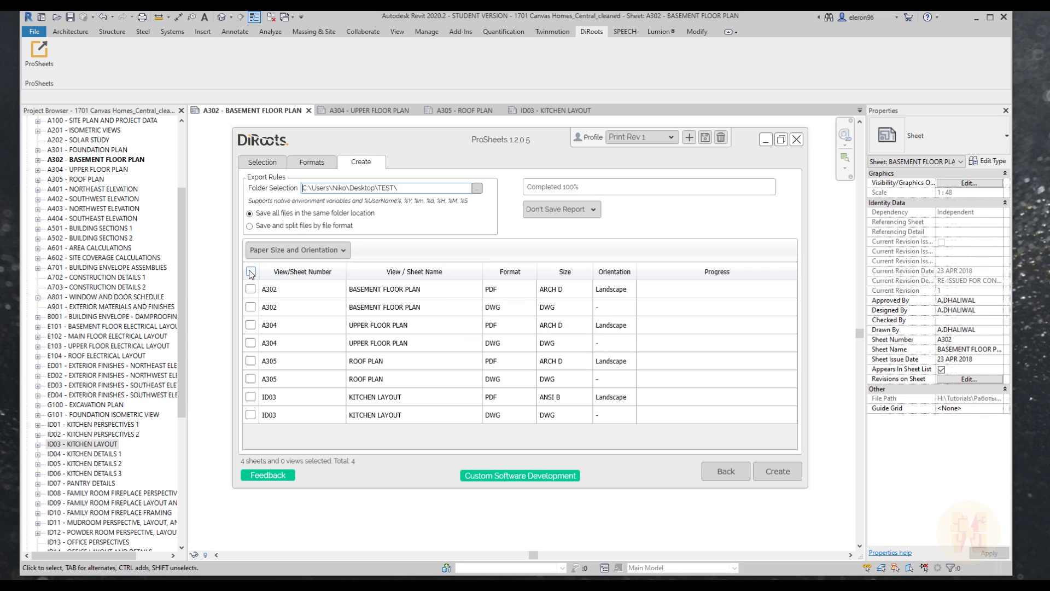
Select all listed PDF and DWG entries and export them to the TEST folder
left_click(251, 272)
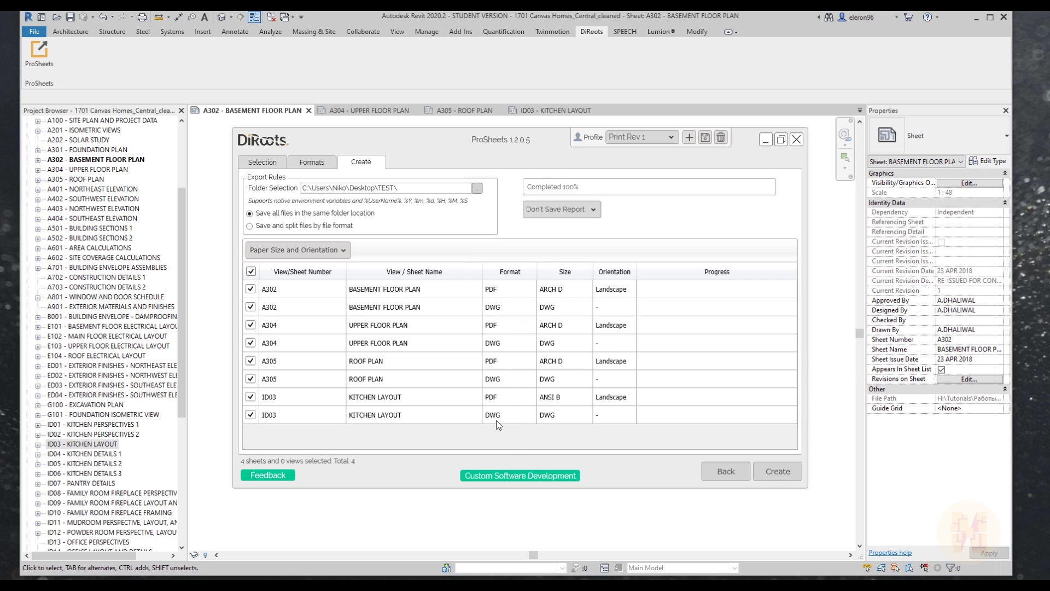
left_click(784, 473)
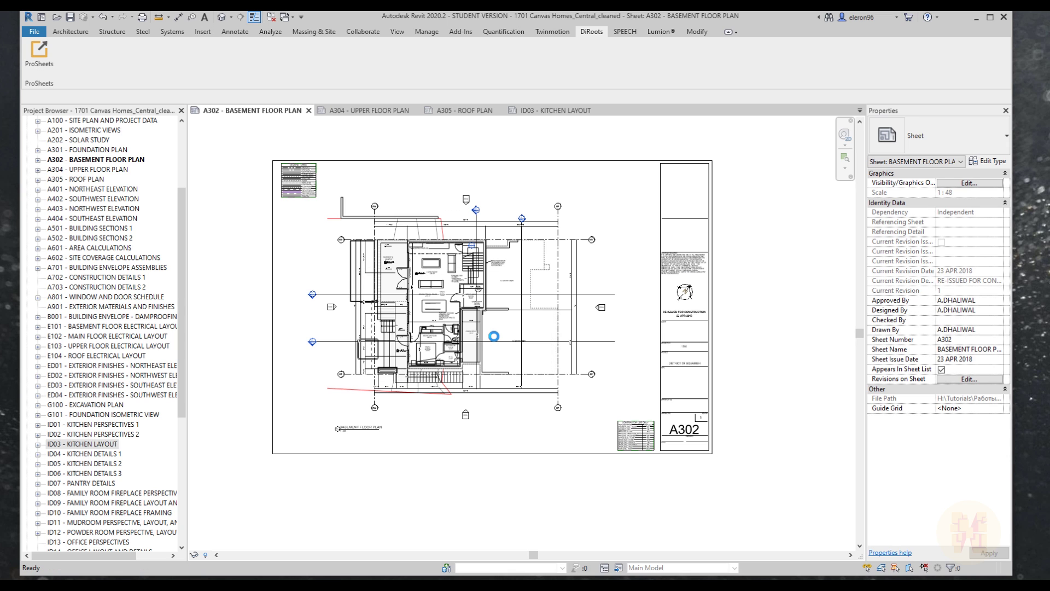
left_click(520, 335)
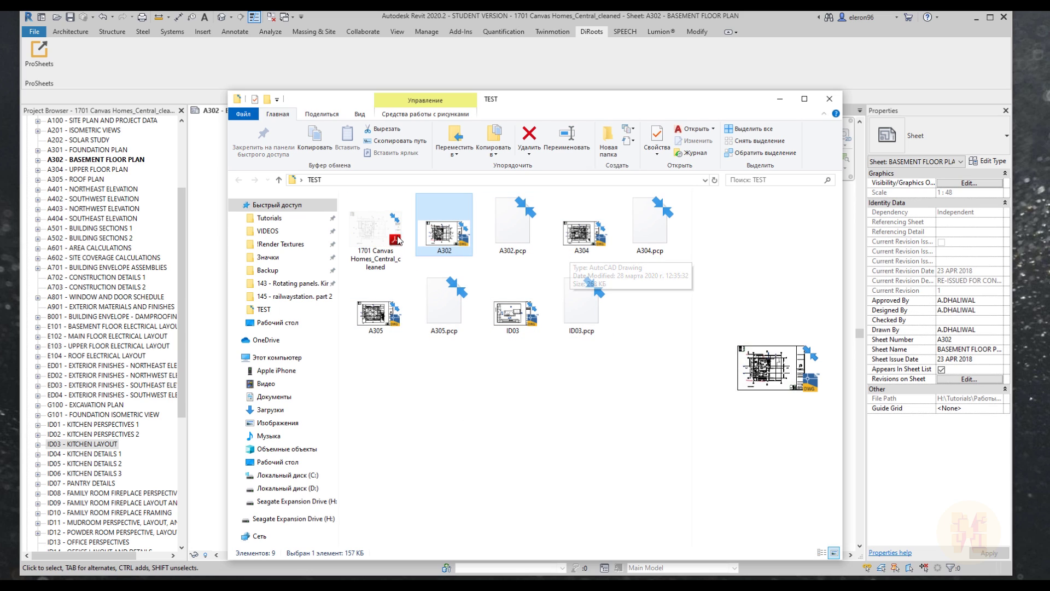
Check the exports in the TEST folder by viewing and closing the combined PDF and opening the A302 DWG drawing
left_click(513, 313)
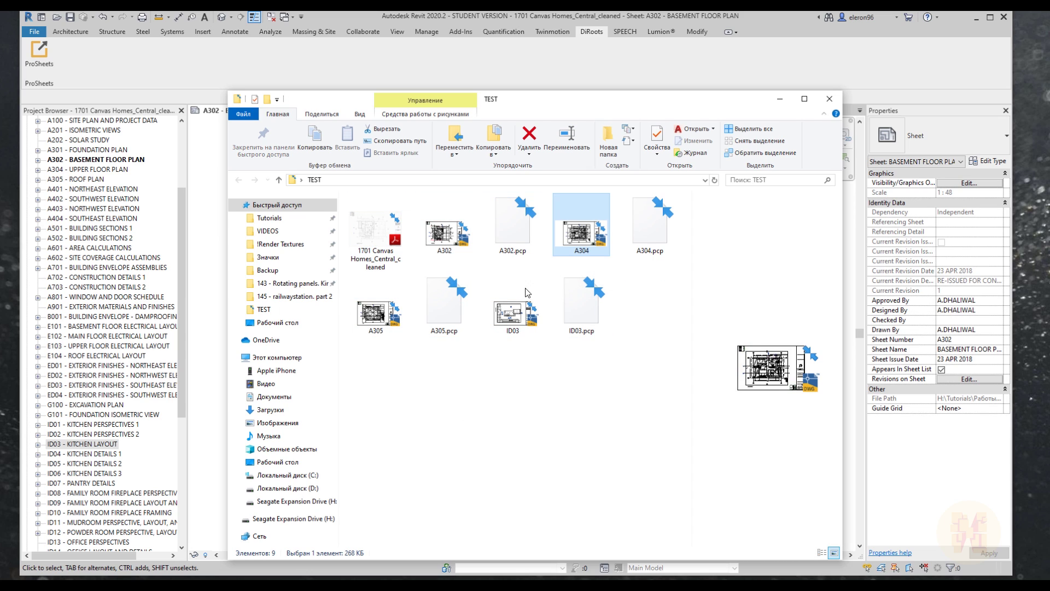
double_click(376, 241)
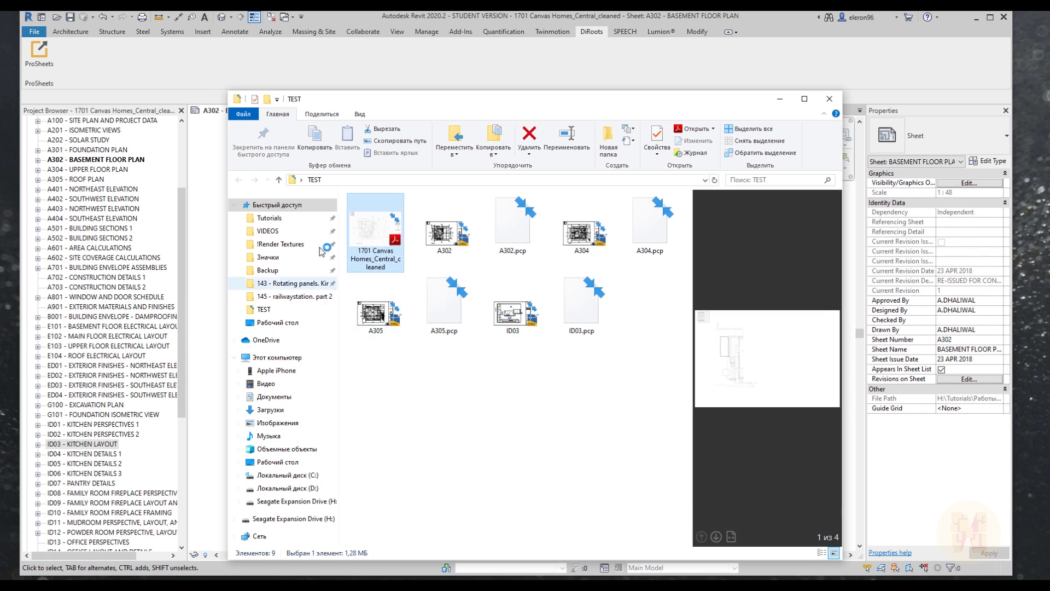
left_click(946, 95)
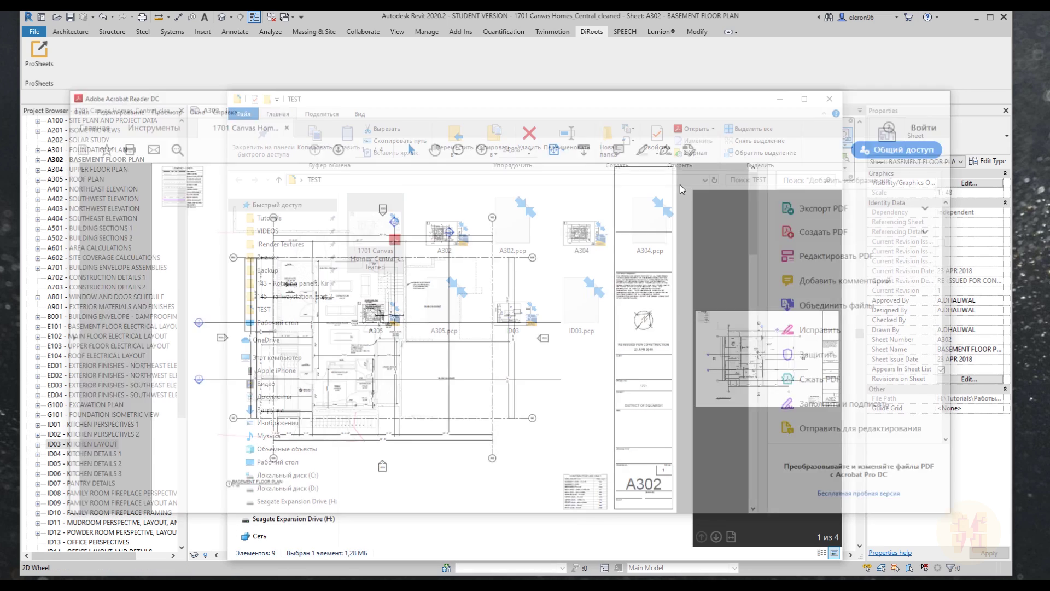
left_click(451, 235)
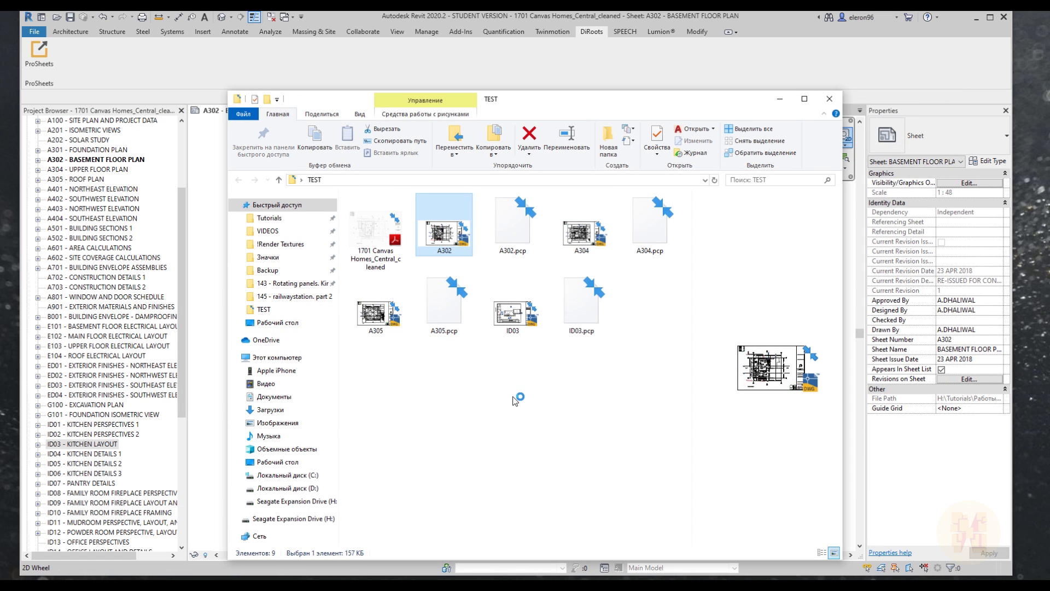